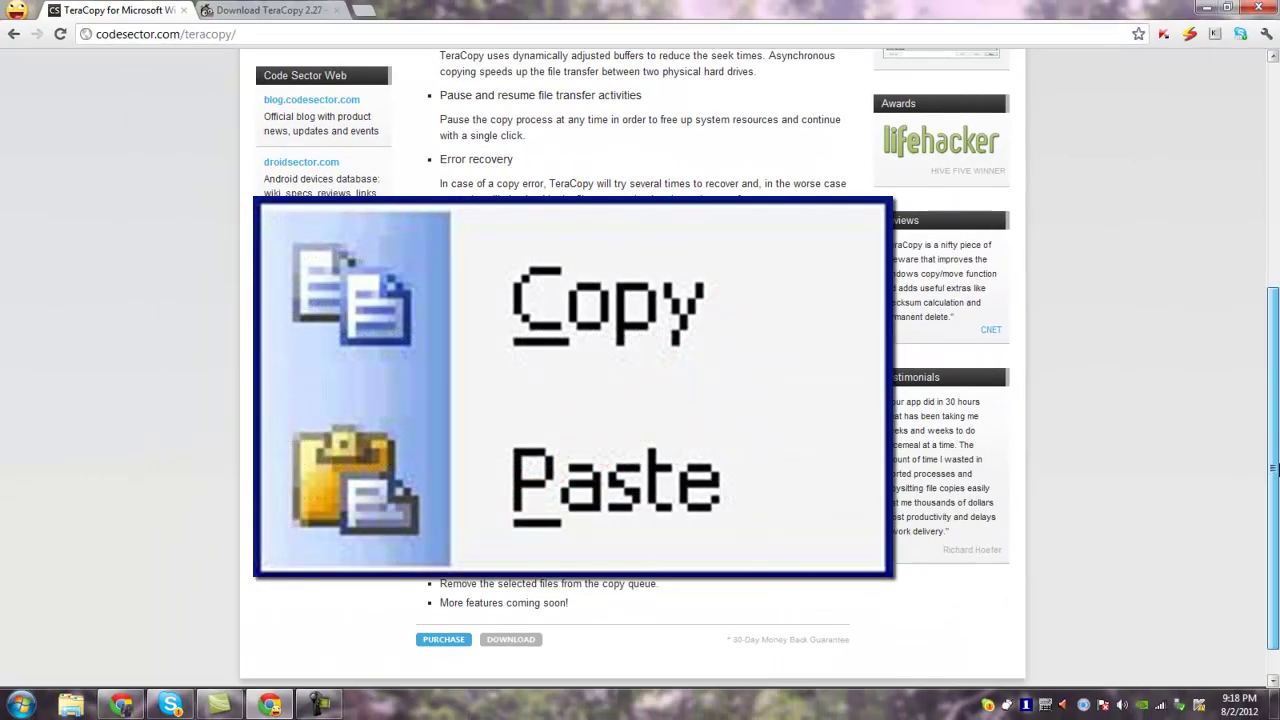
- On FileHippo's TeraCopy 2.27 page, download teracopy227.exe, then minimize Chrome
left_click_drag(1275, 468, 1275, 485)
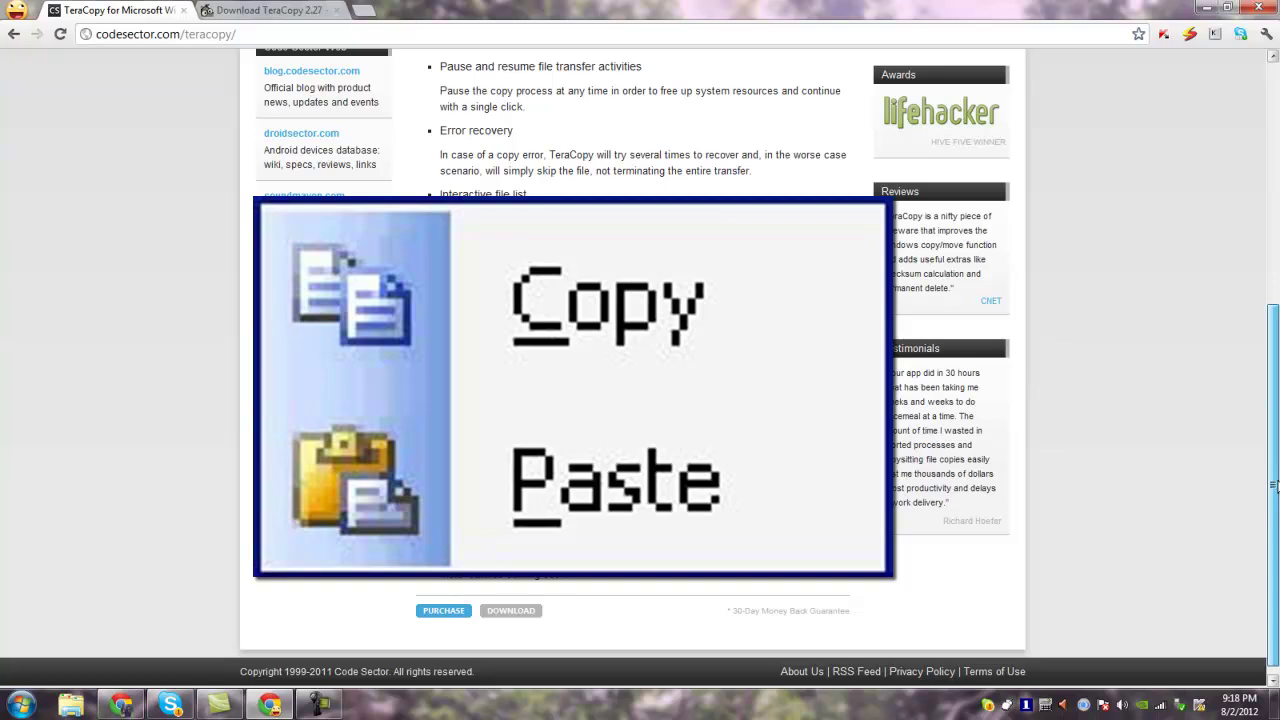
left_click_drag(1275, 485, 1275, 493)
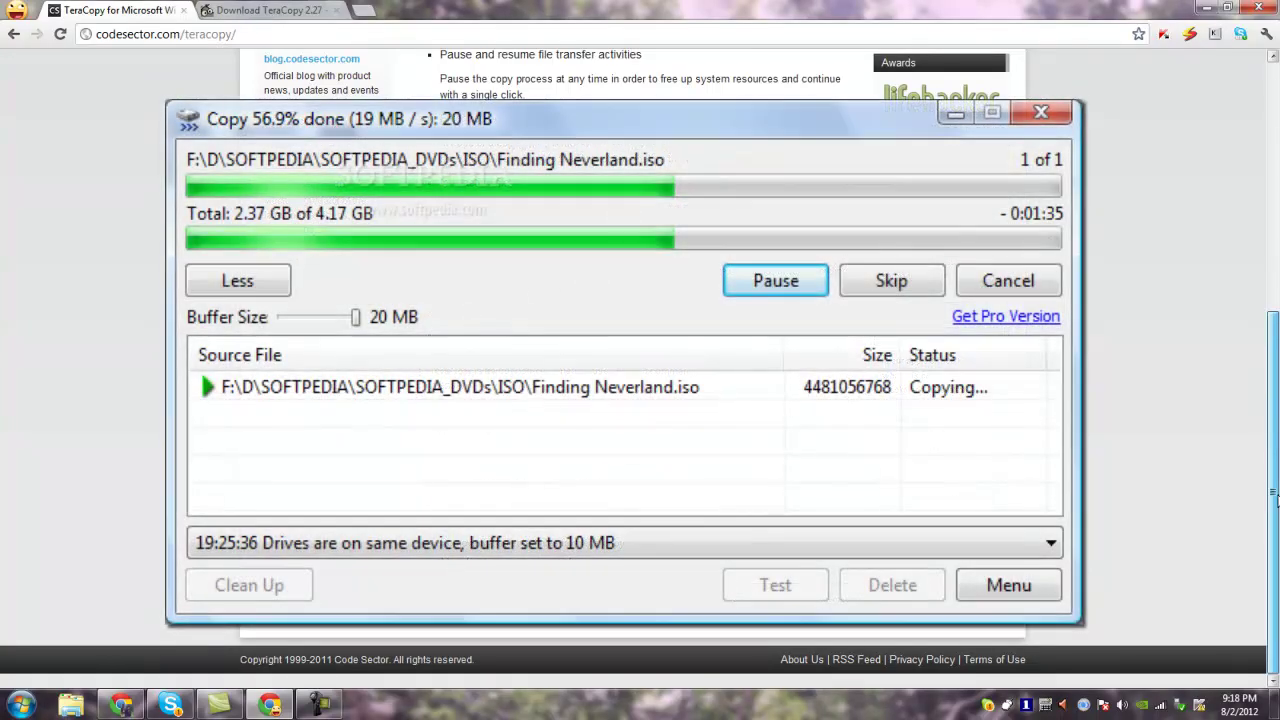
left_click_drag(1275, 497, 1275, 312)
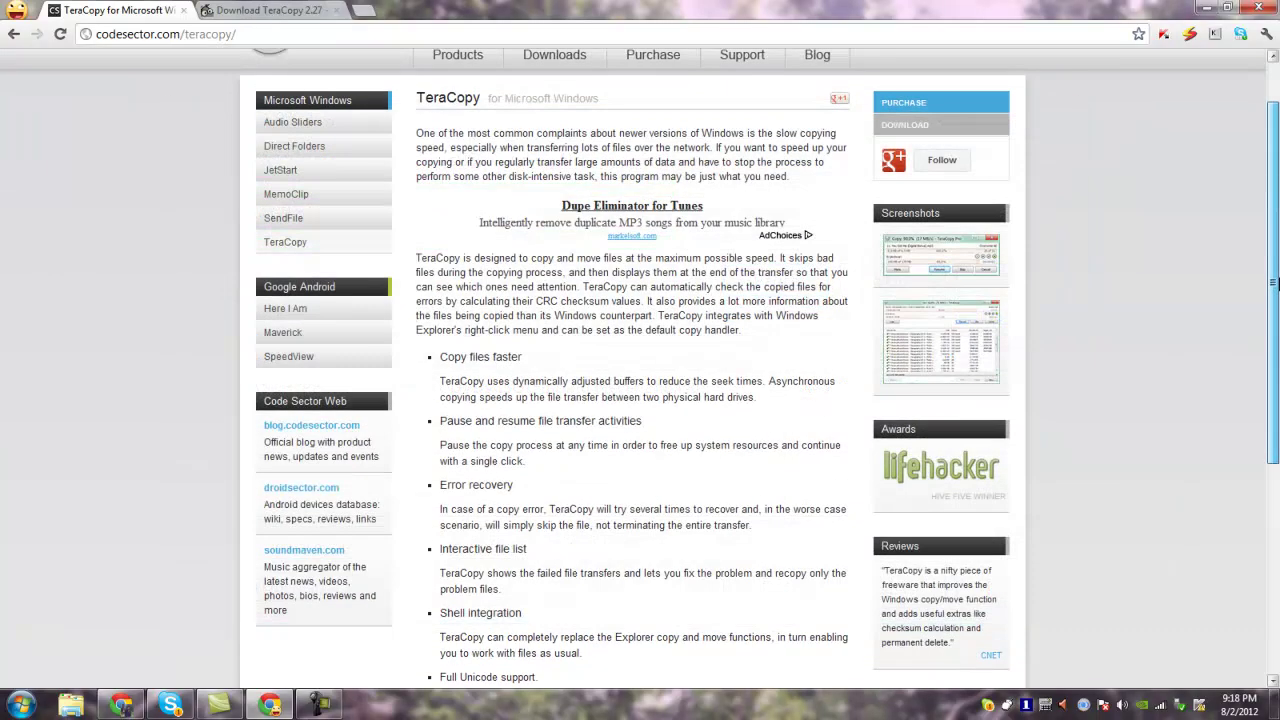
left_click_drag(1275, 285, 1275, 234)
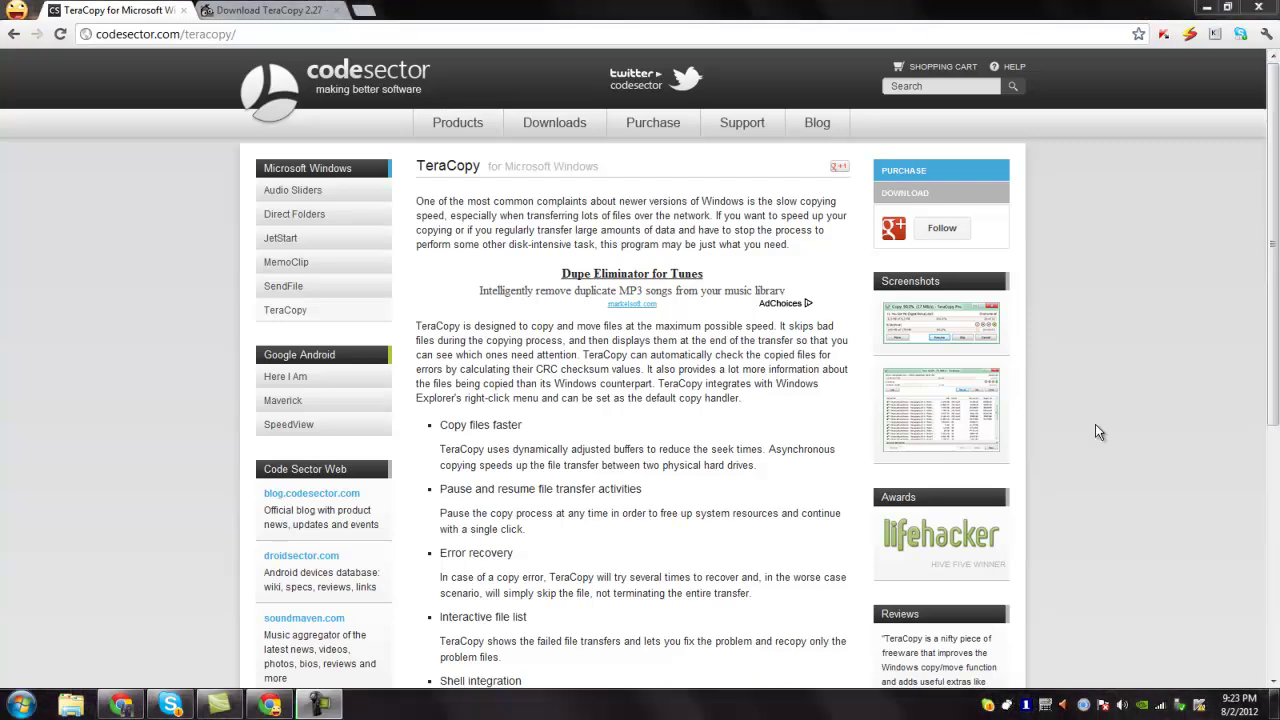
left_click(268, 10)
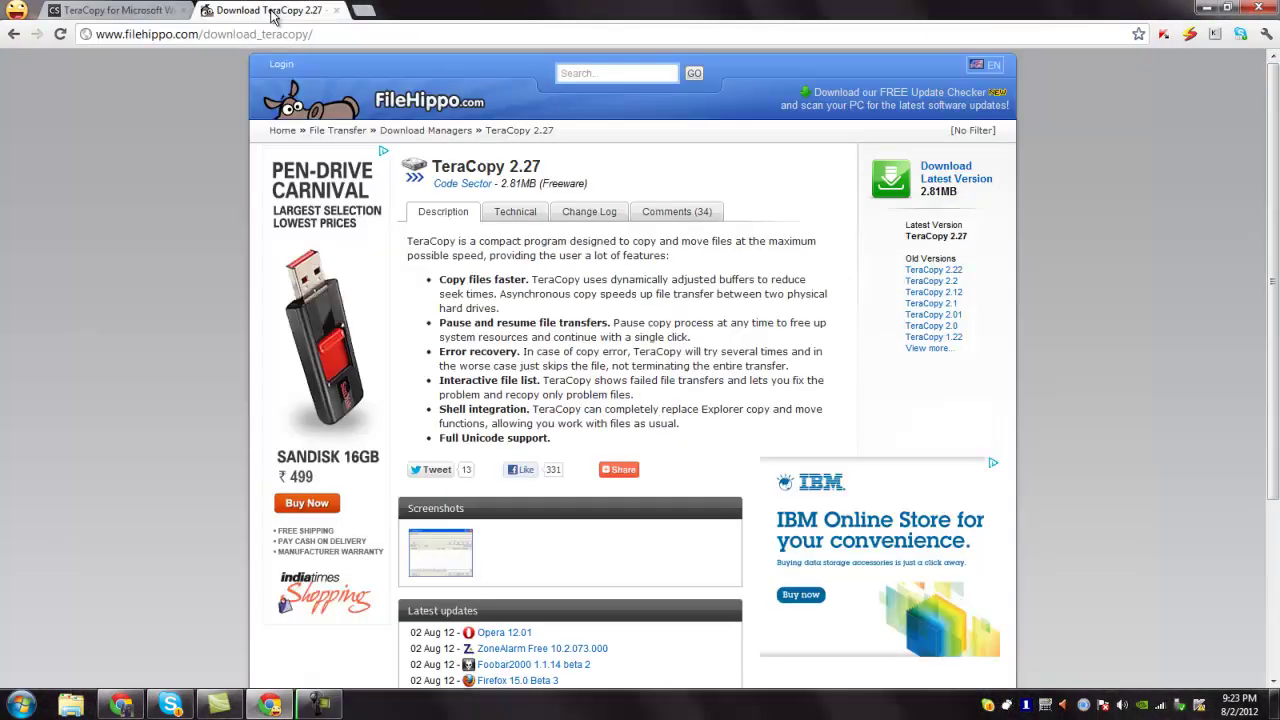
left_click(324, 35)
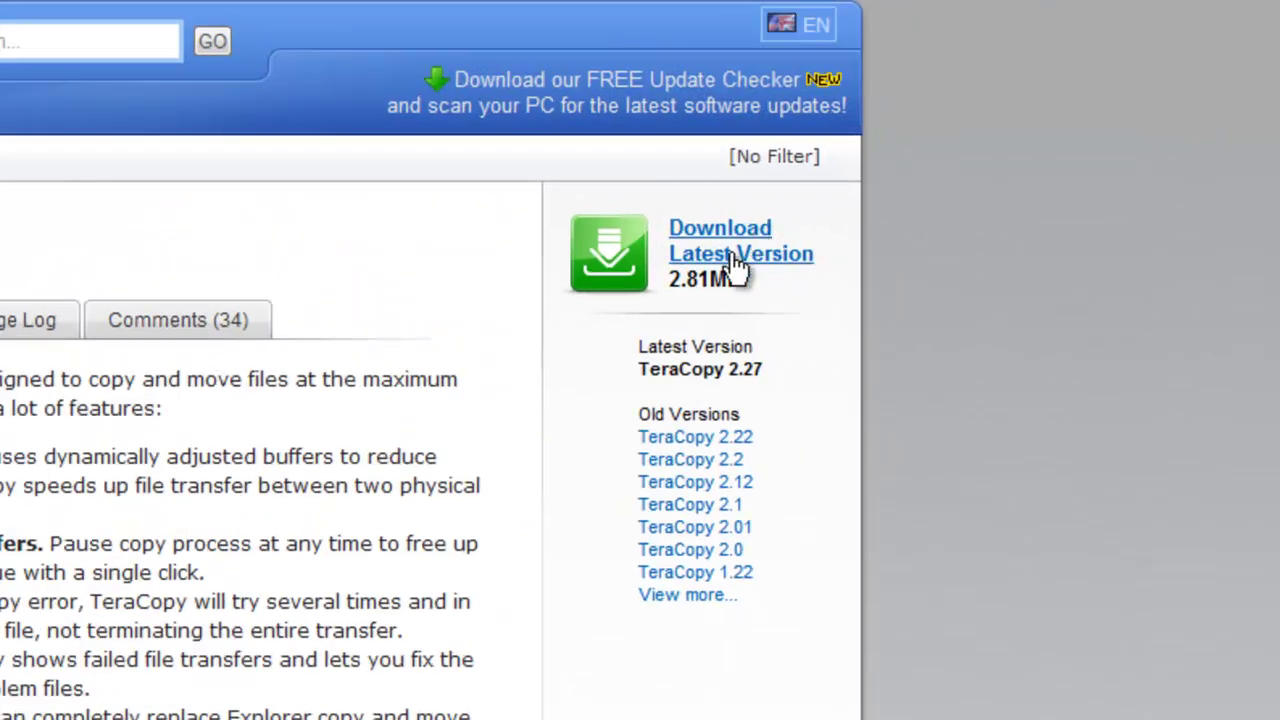
left_click(735, 264)
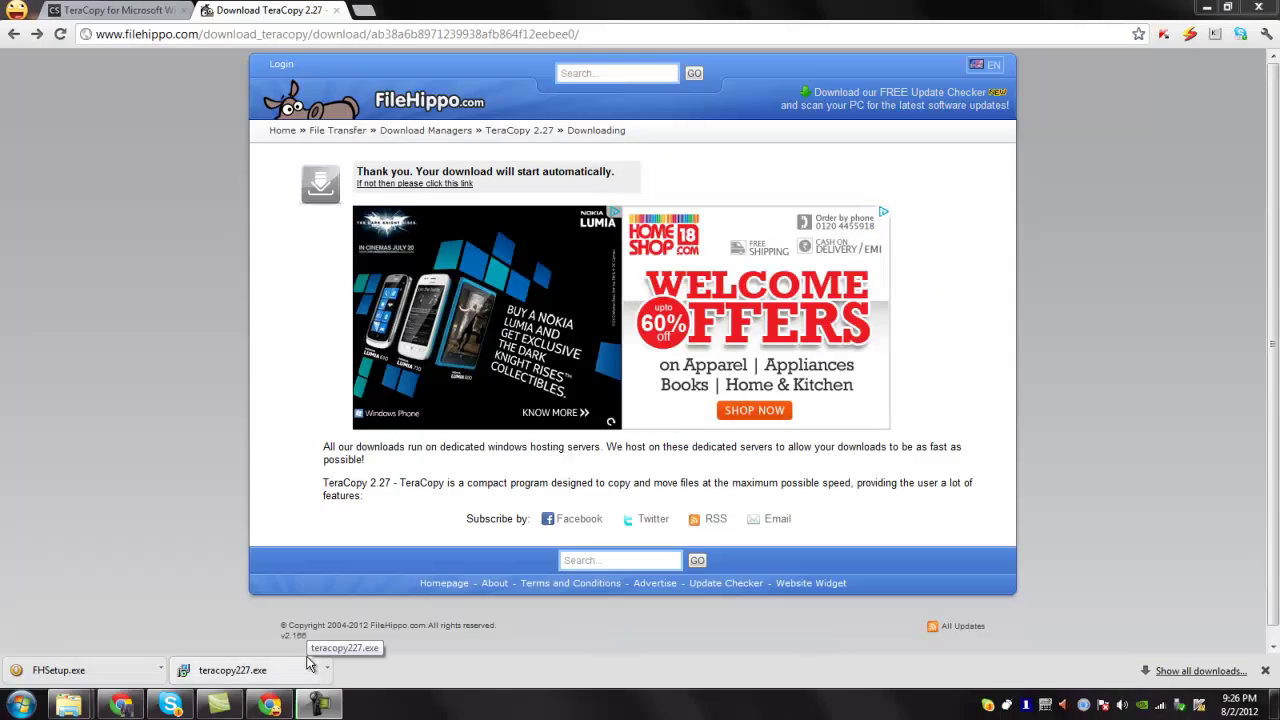
left_click(1206, 8)
- Launch teracopy227 from the TechyV folder, allowing it past the security warning
double_click(30, 30)
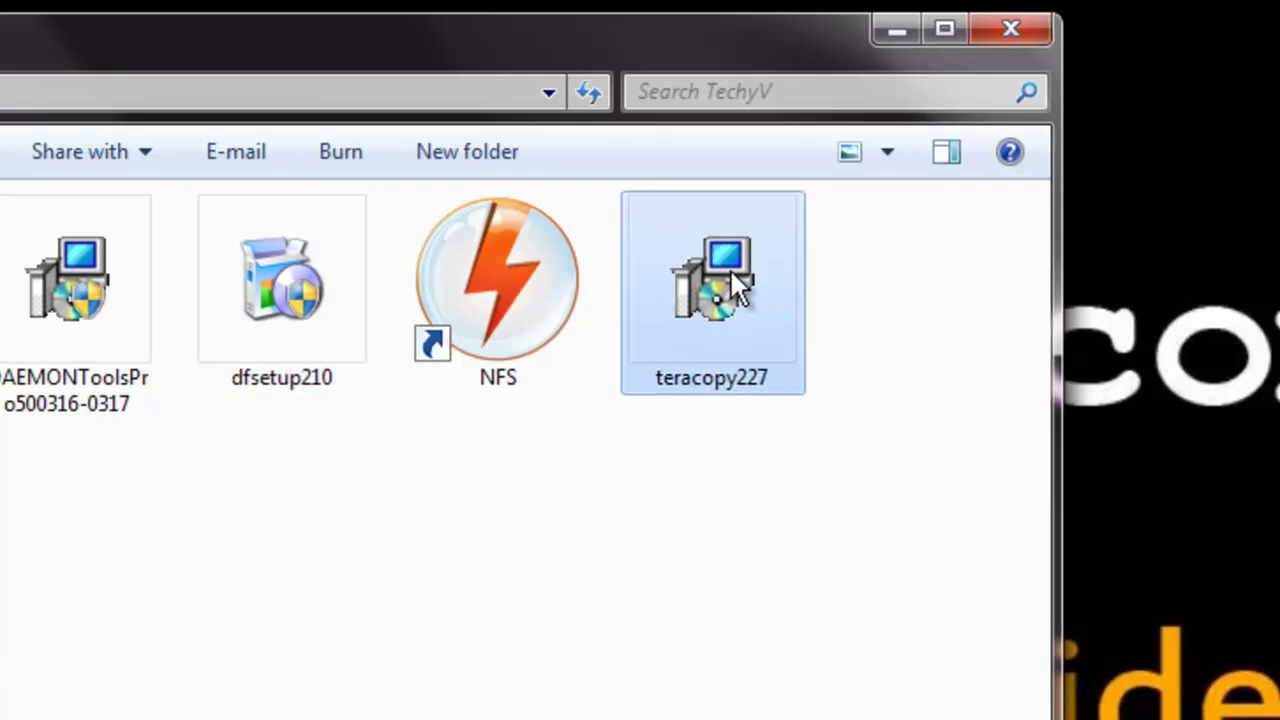
double_click(735, 286)
left_click(628, 530)
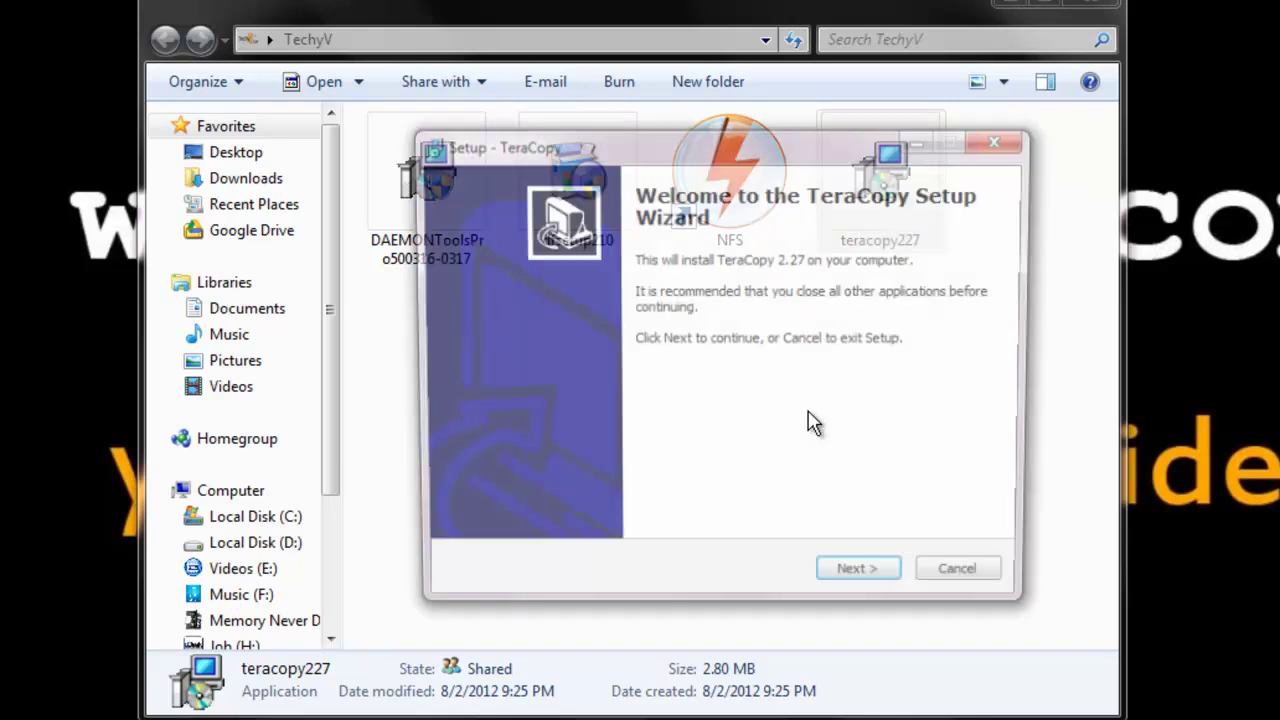
- Get past the welcome page and accept the TeraCopy license agreement
left_click(1018, 6)
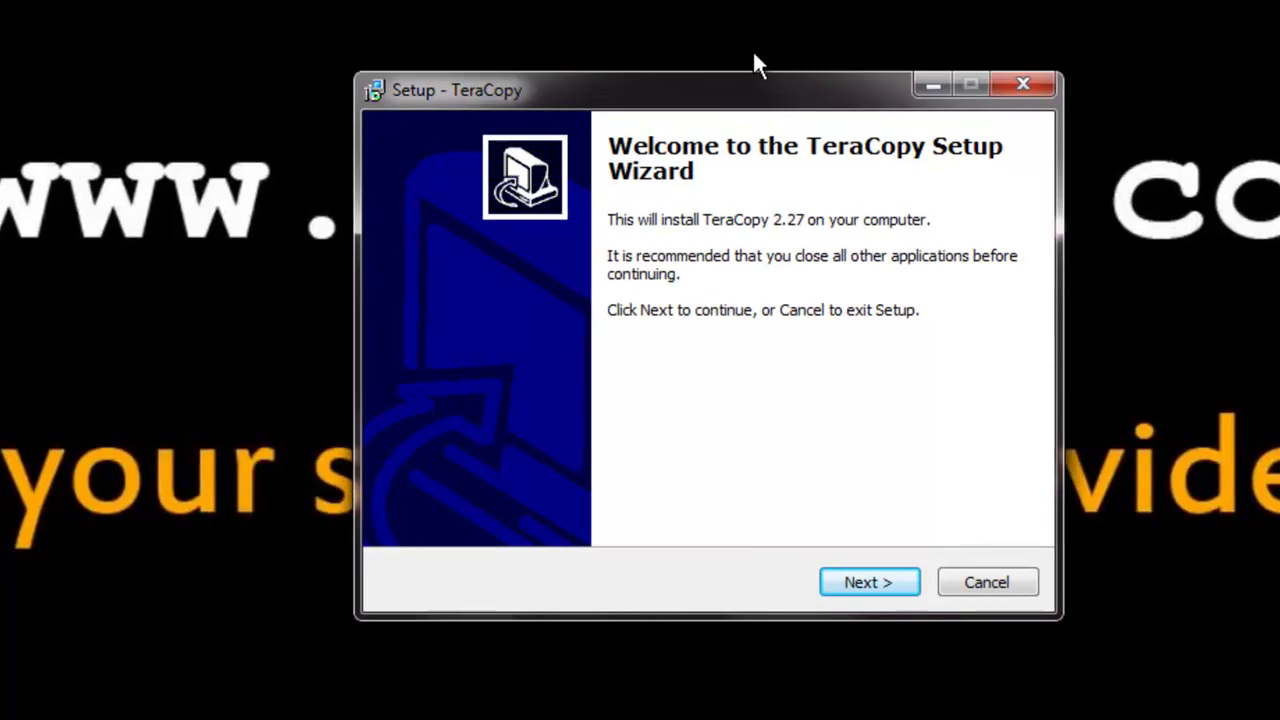
left_click(866, 589)
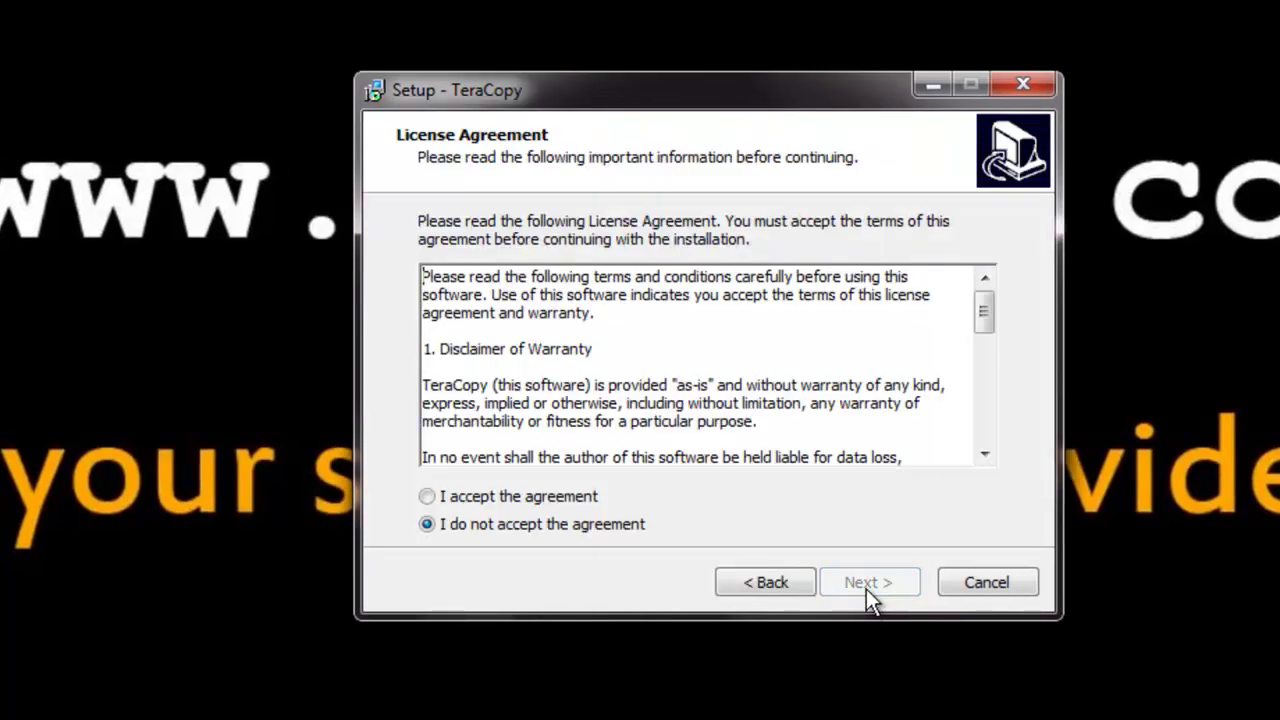
left_click(463, 496)
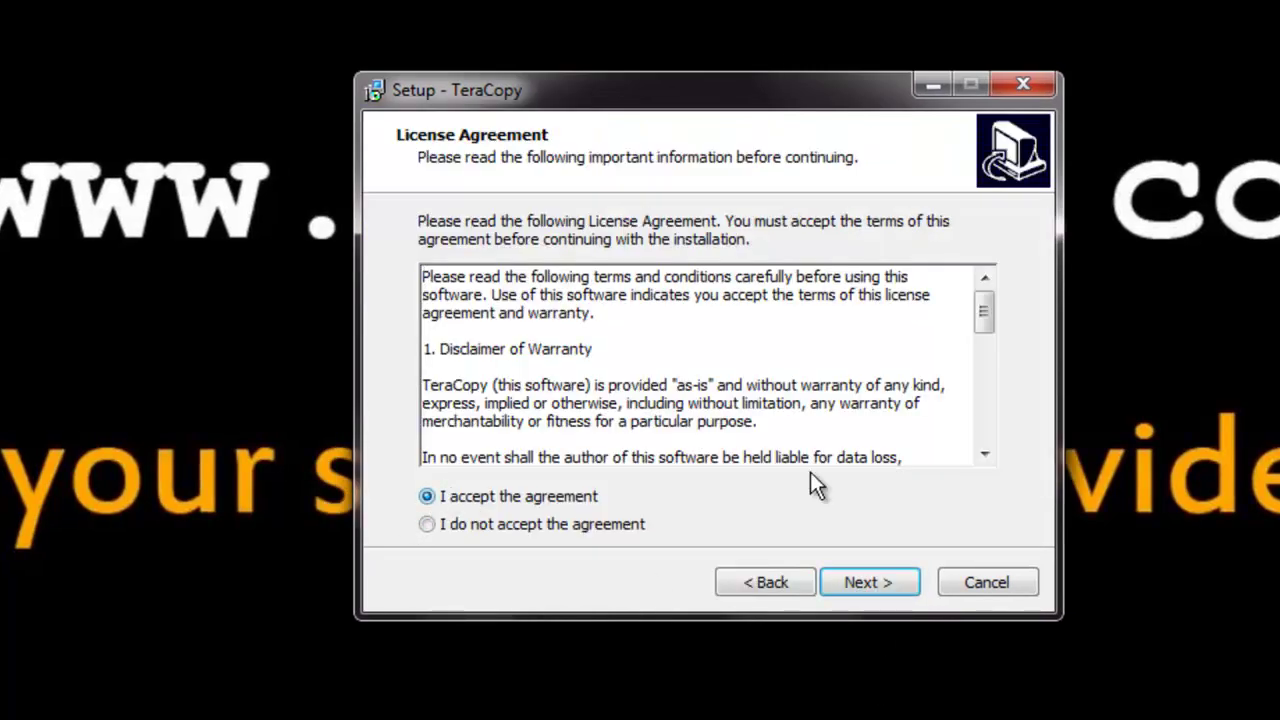
left_click(916, 583)
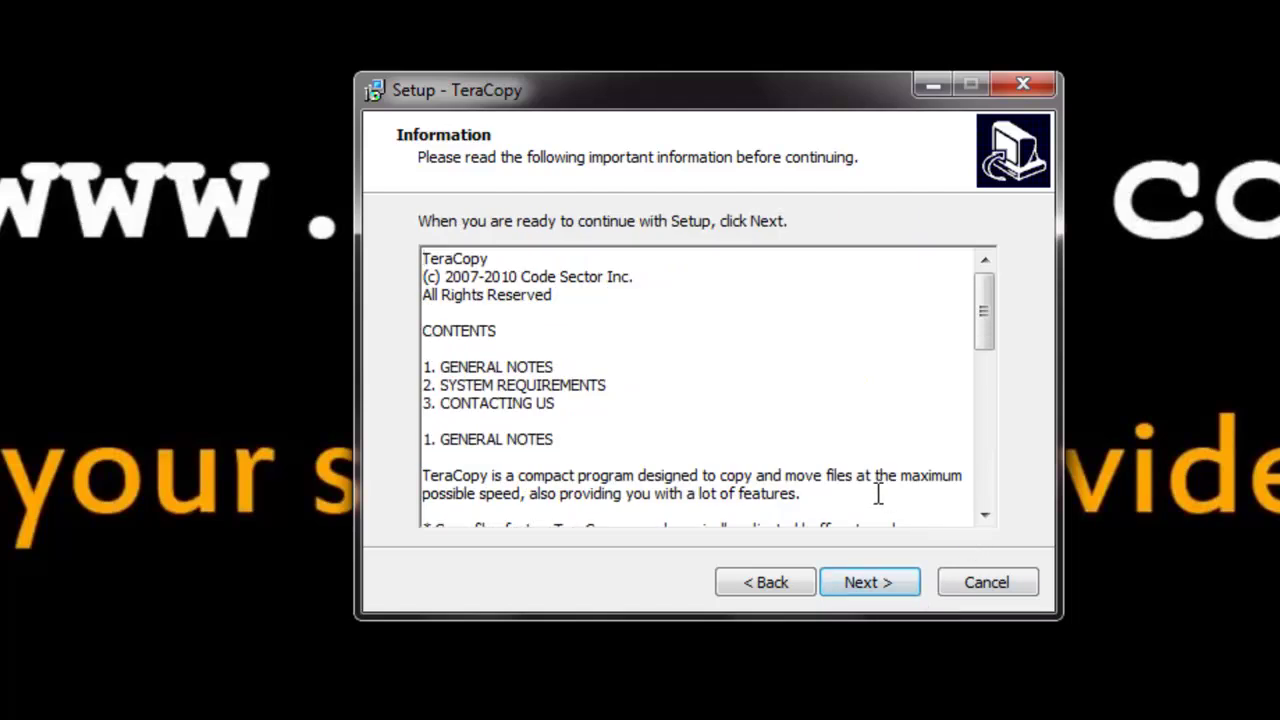
- Reach the destination page and keep C:\Program Files\TeraCopy as the install folder
left_click(876, 592)
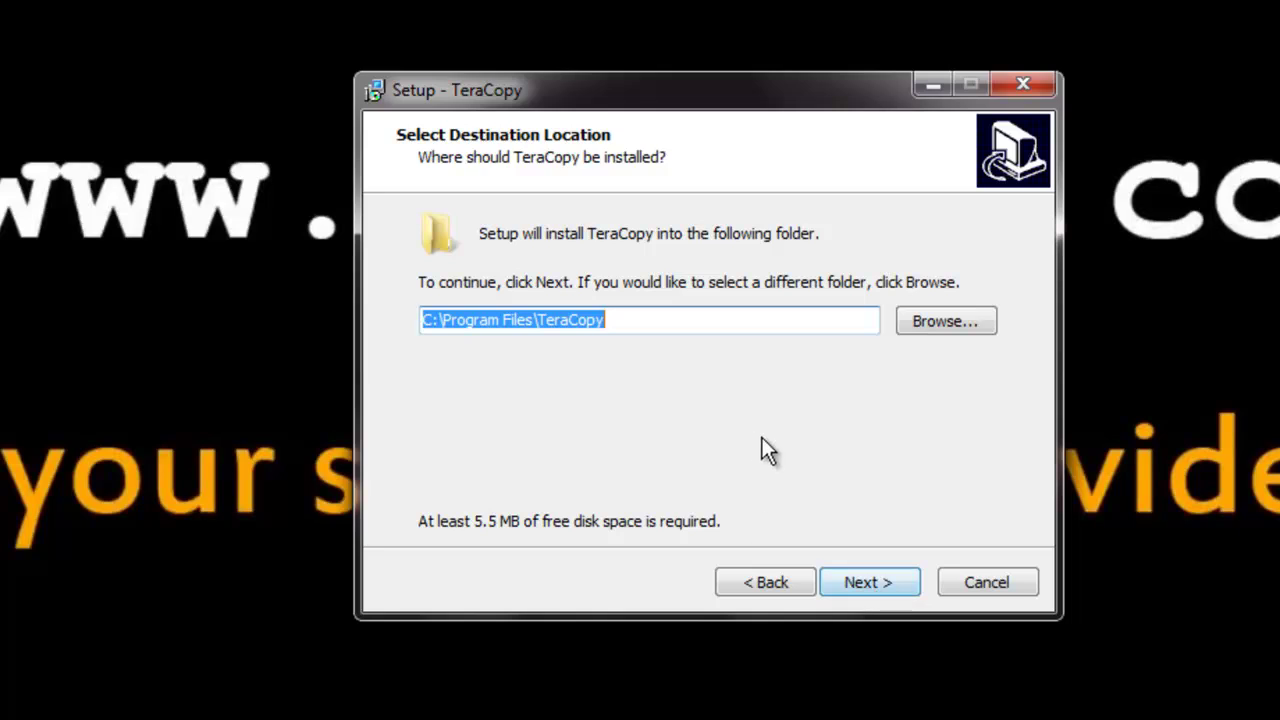
left_click(629, 322)
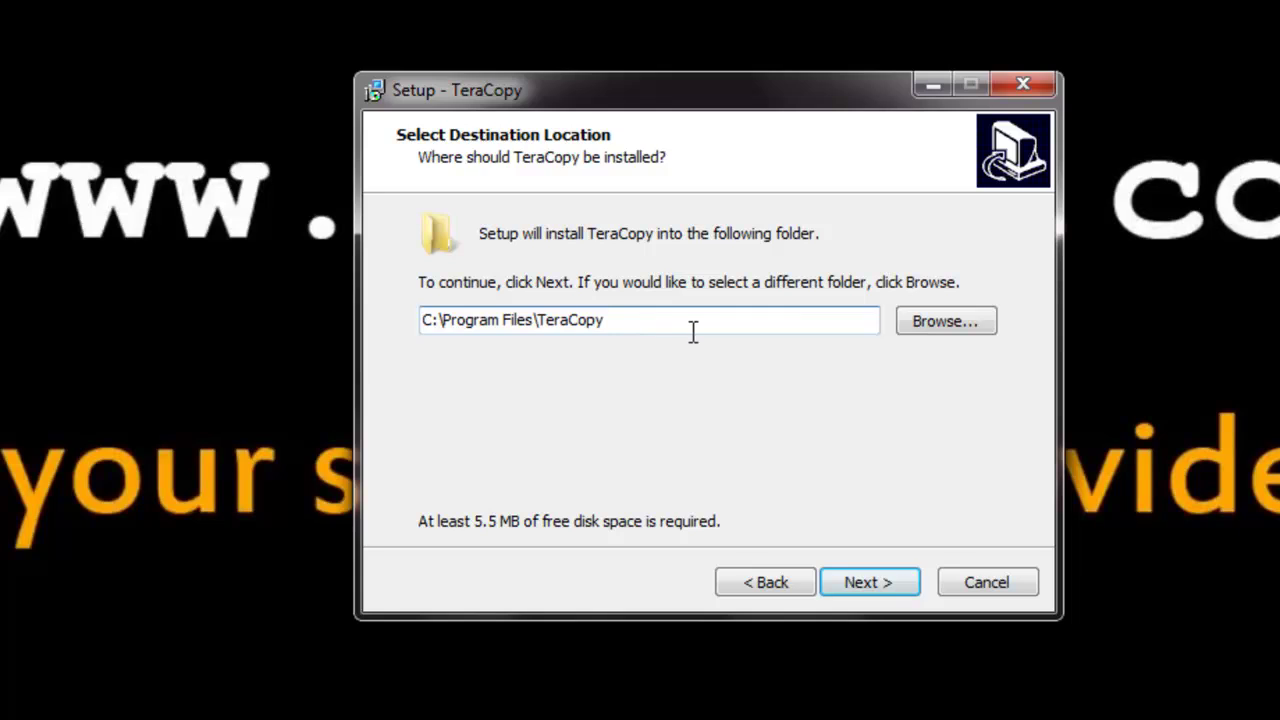
left_click(940, 315)
mouse_move(913, 240)
left_mouse_down()
mouse_move(919, 423)
mouse_move(917, 263)
left_mouse_up()
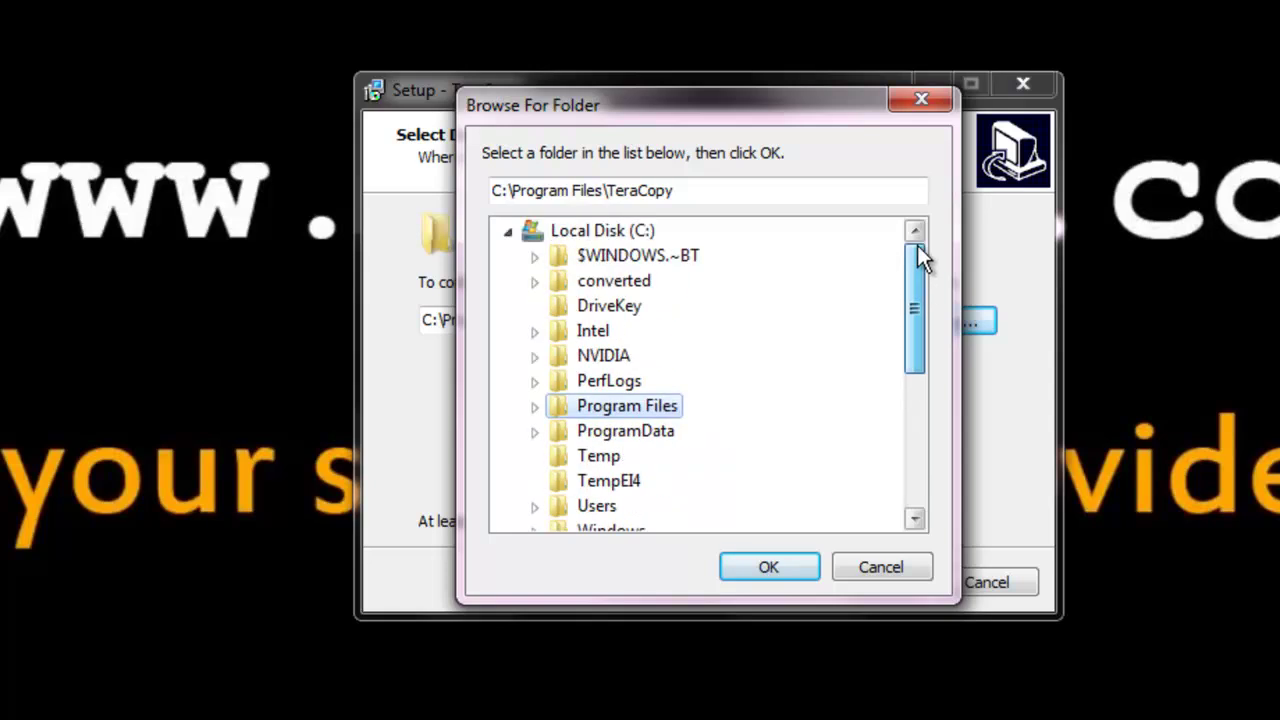
left_click(878, 566)
mouse_move(647, 320)
left_mouse_down()
mouse_move(393, 320)
mouse_move(638, 320)
left_mouse_up()
- Add a desktop icon, install TeraCopy, and finish with Launch TeraCopy ticked
left_click(858, 588)
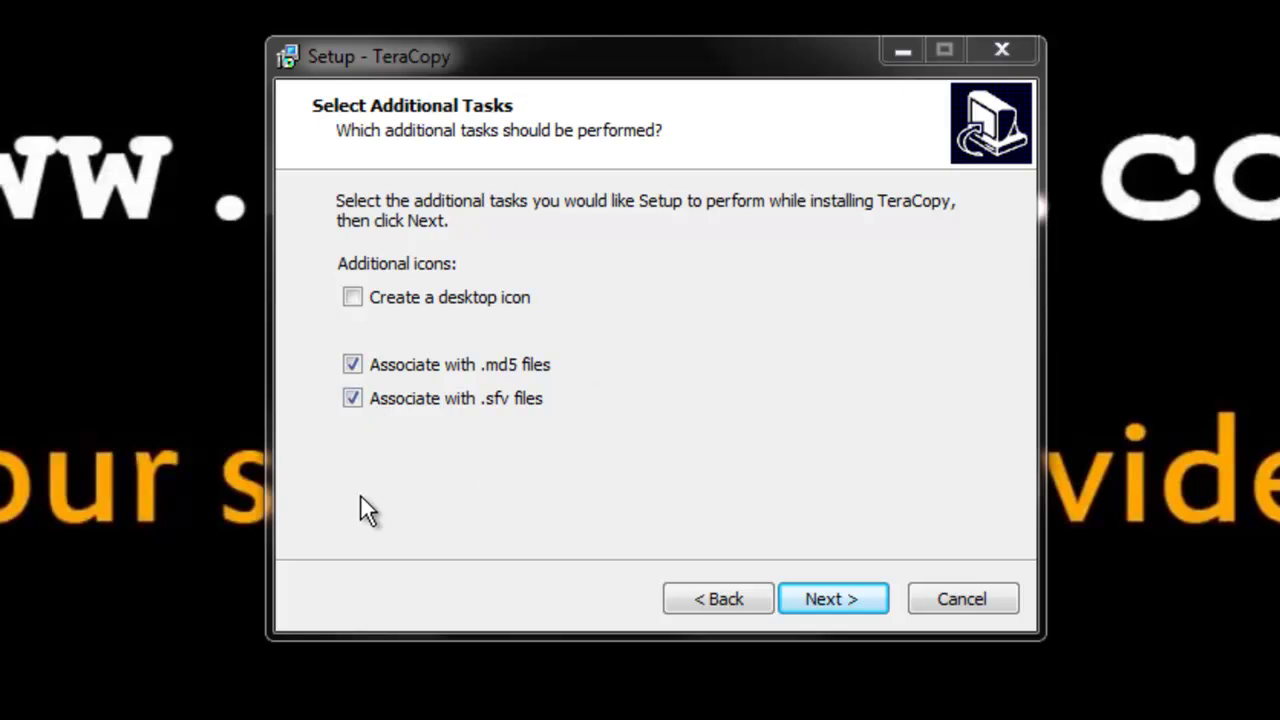
left_click(351, 299)
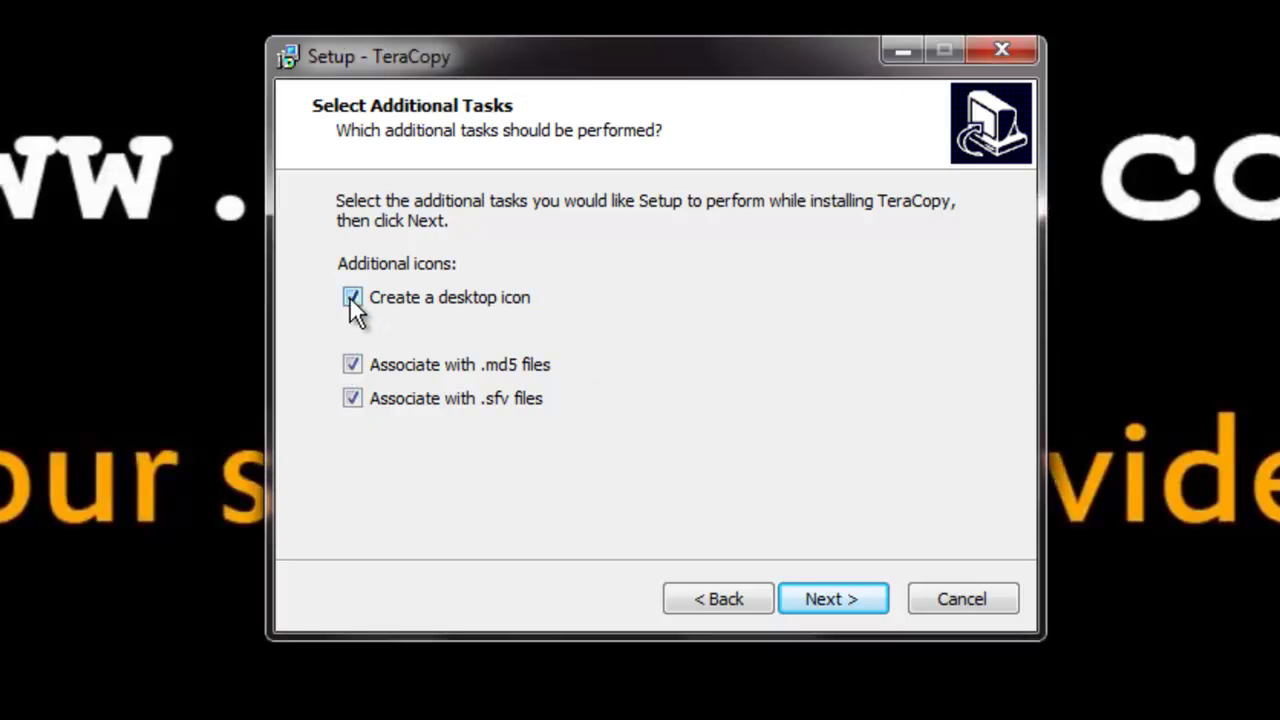
left_click(829, 601)
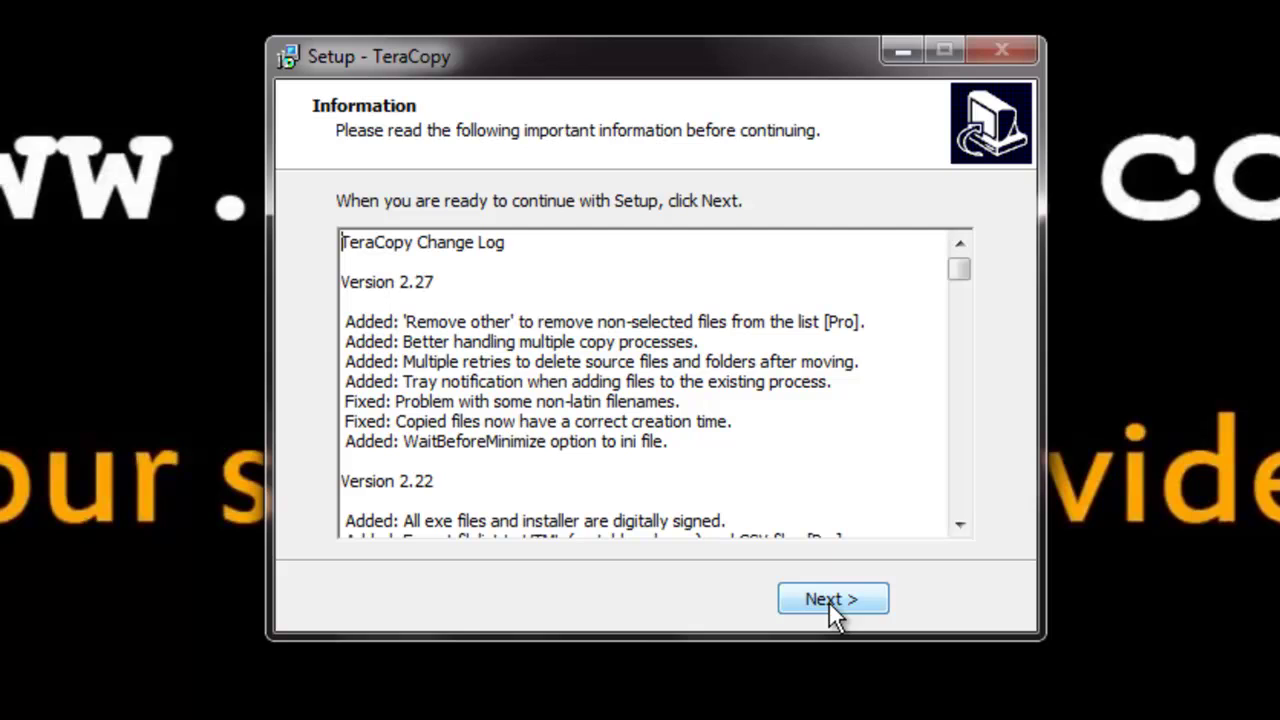
left_click(829, 601)
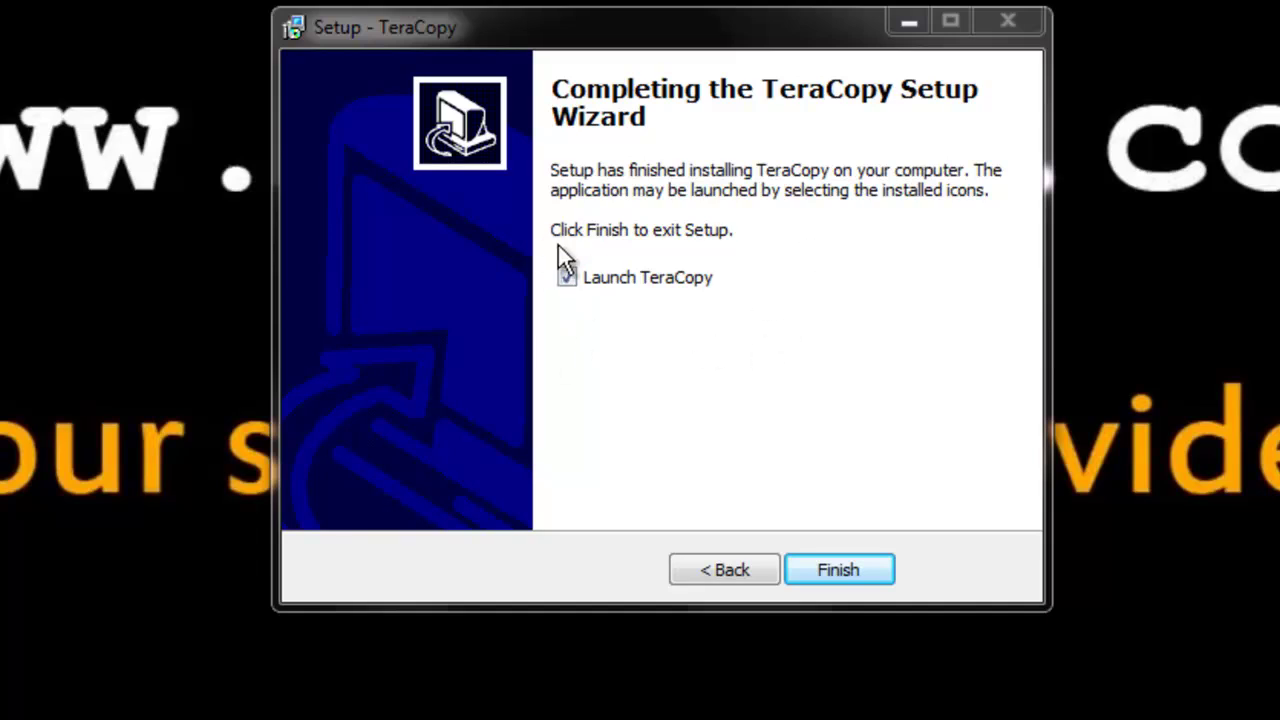
left_click(845, 572)
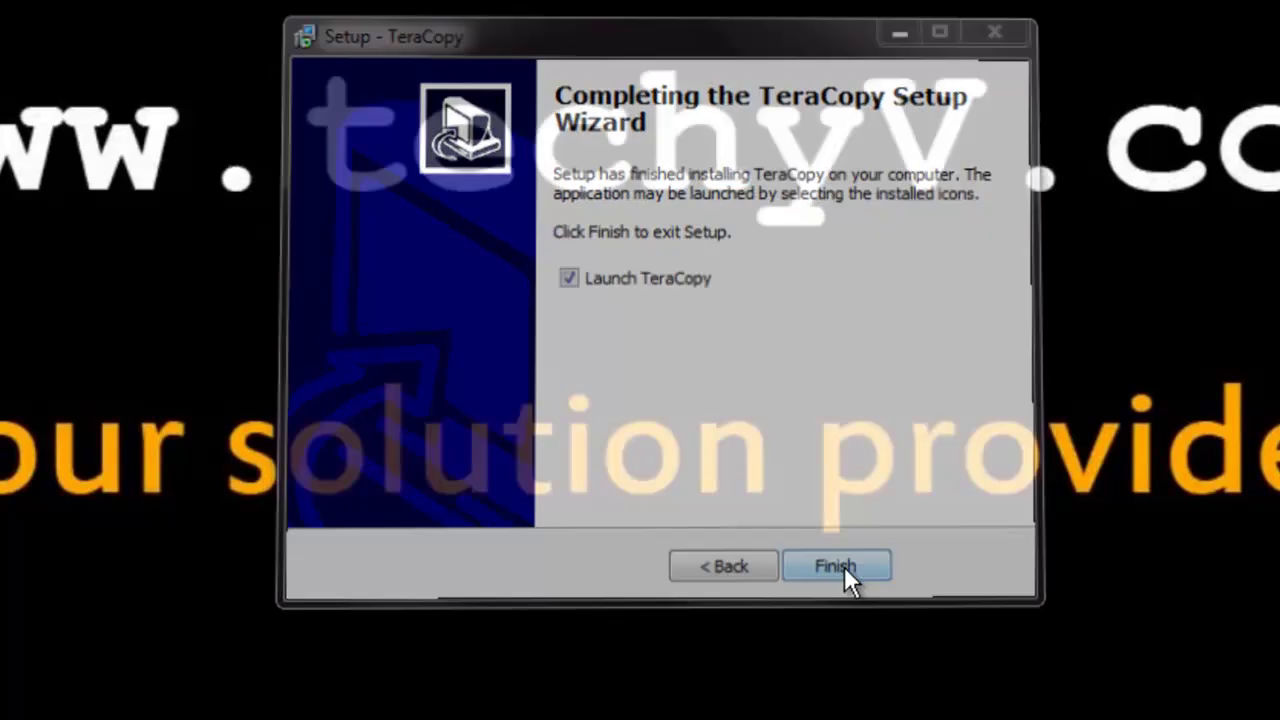
- Move the empty TeraCopy 2.27 window to the centre of the screen and activate it
left_click_drag(40, 150, 629, 180)
left_click_drag(998, 84, 196, 462)
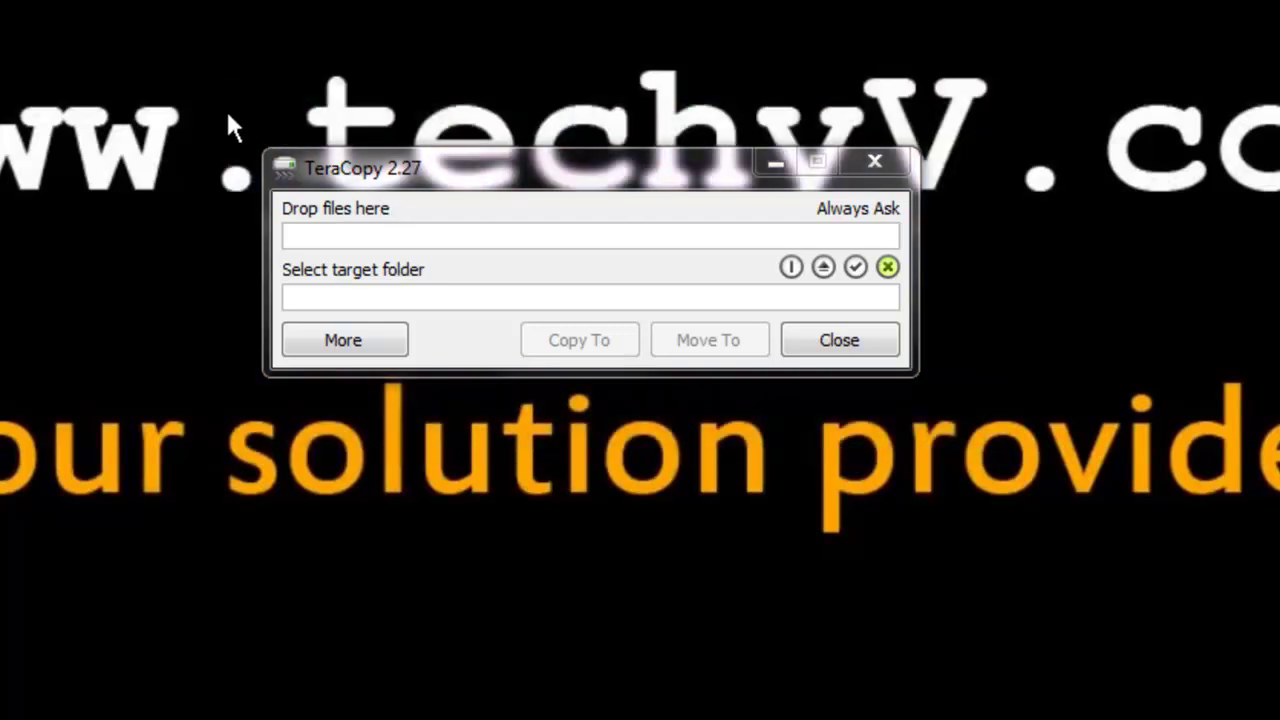
left_click_drag(229, 120, 1048, 428)
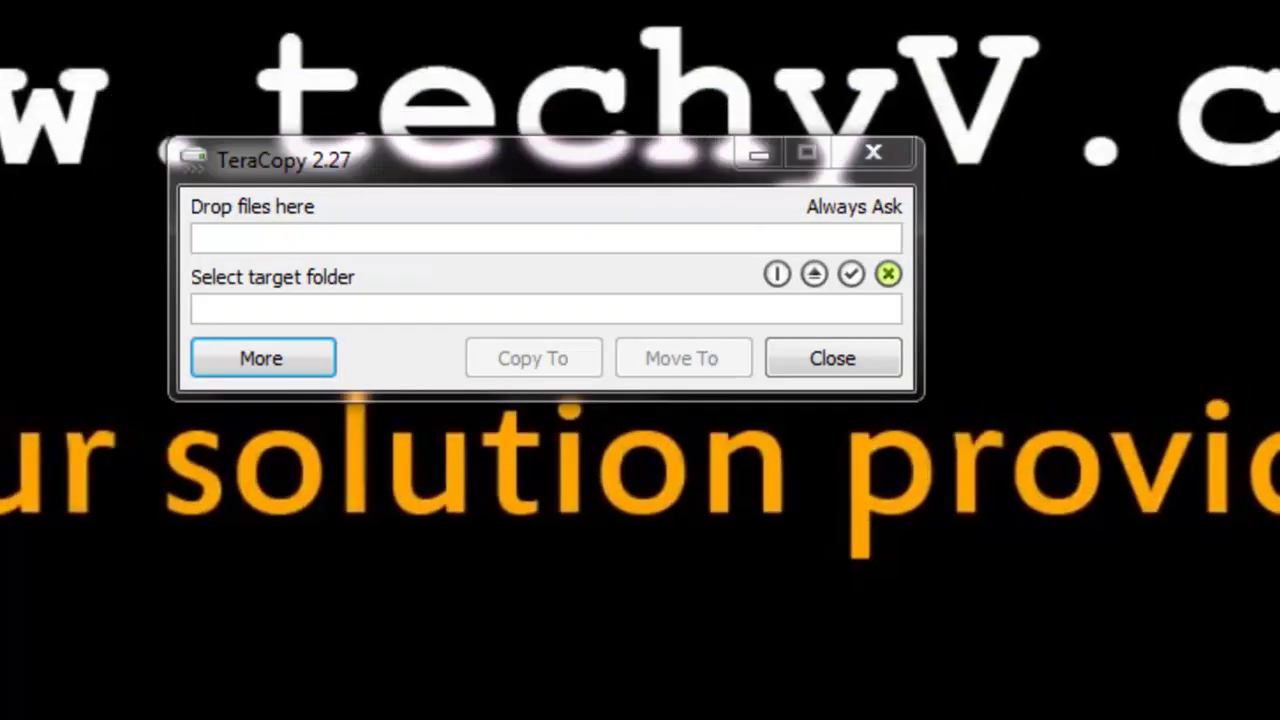
left_click(283, 145)
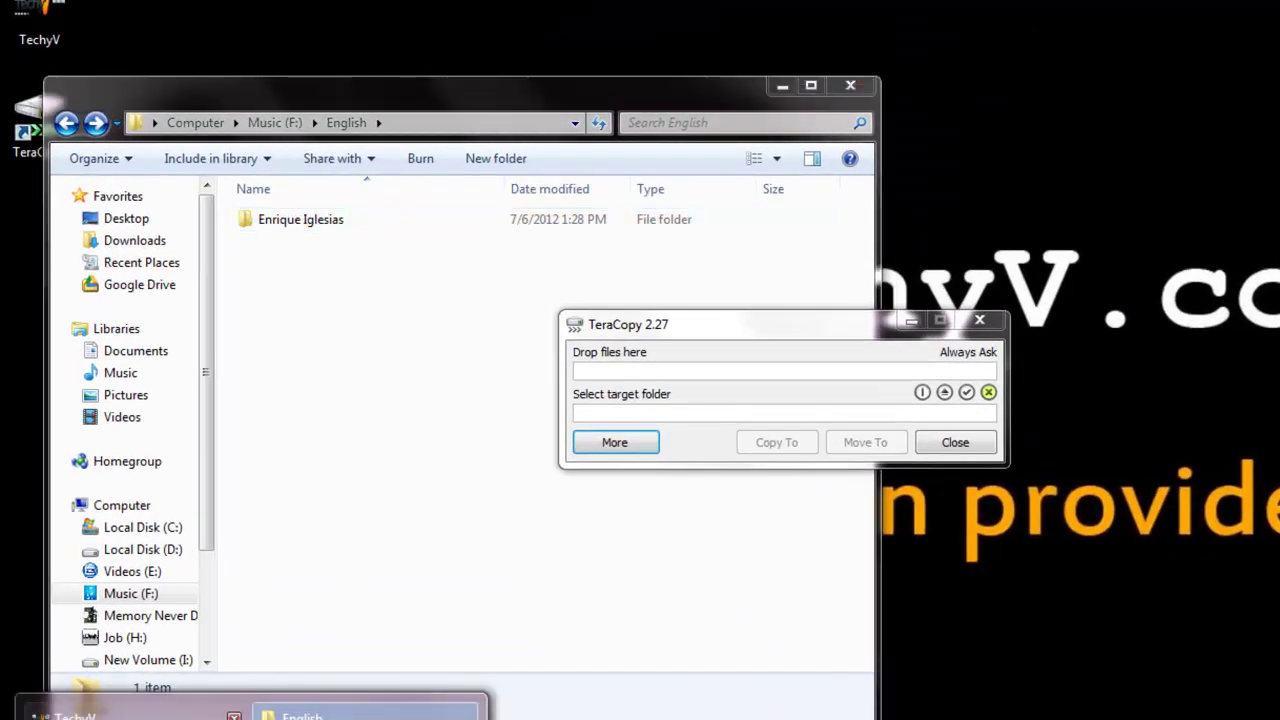
- Arrange the windows with TechyV on the left and TeraCopy on the right
mouse_move(130, 714)
left_click_drag(734, 120, 612, 123)
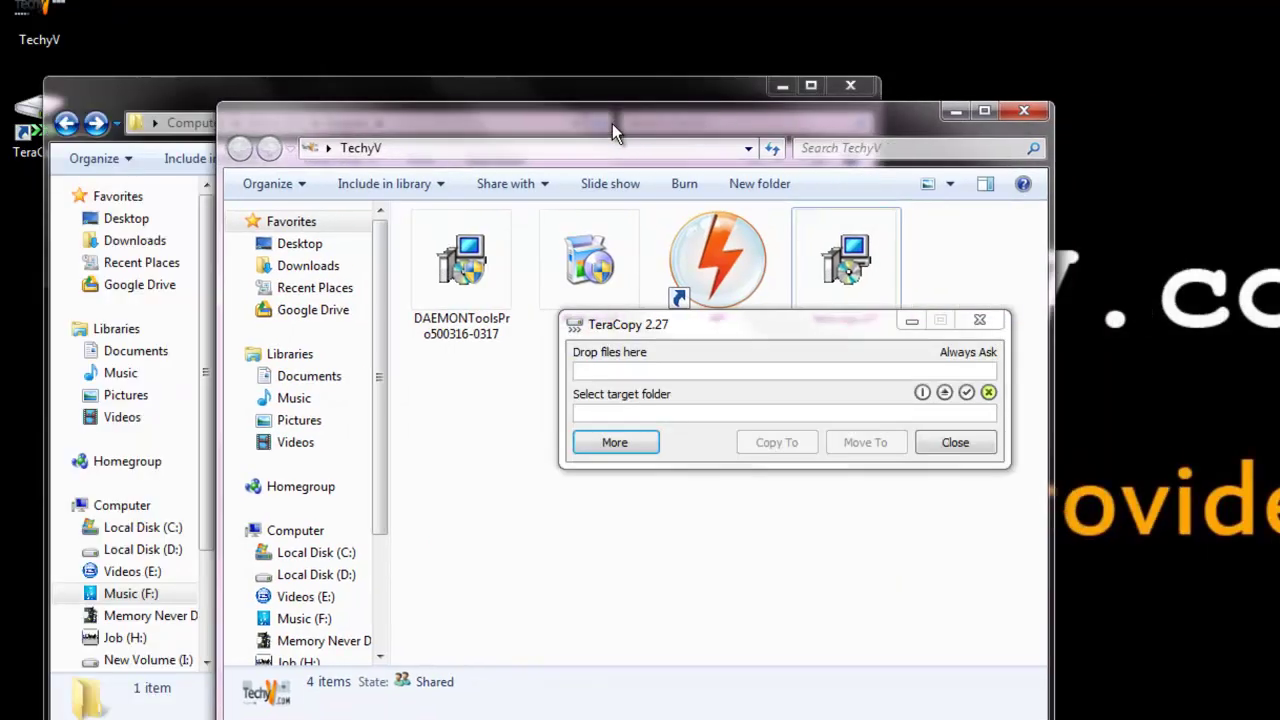
left_click_drag(731, 337, 1146, 337)
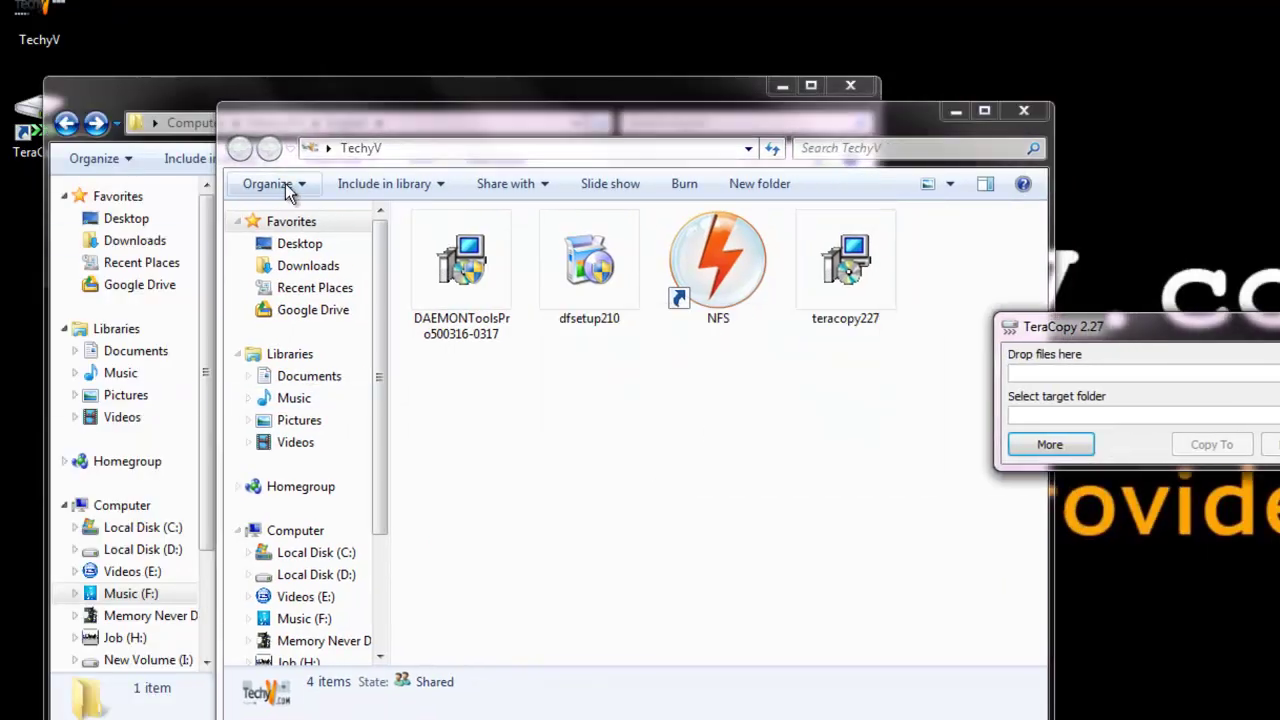
left_click_drag(1045, 329, 1057, 325)
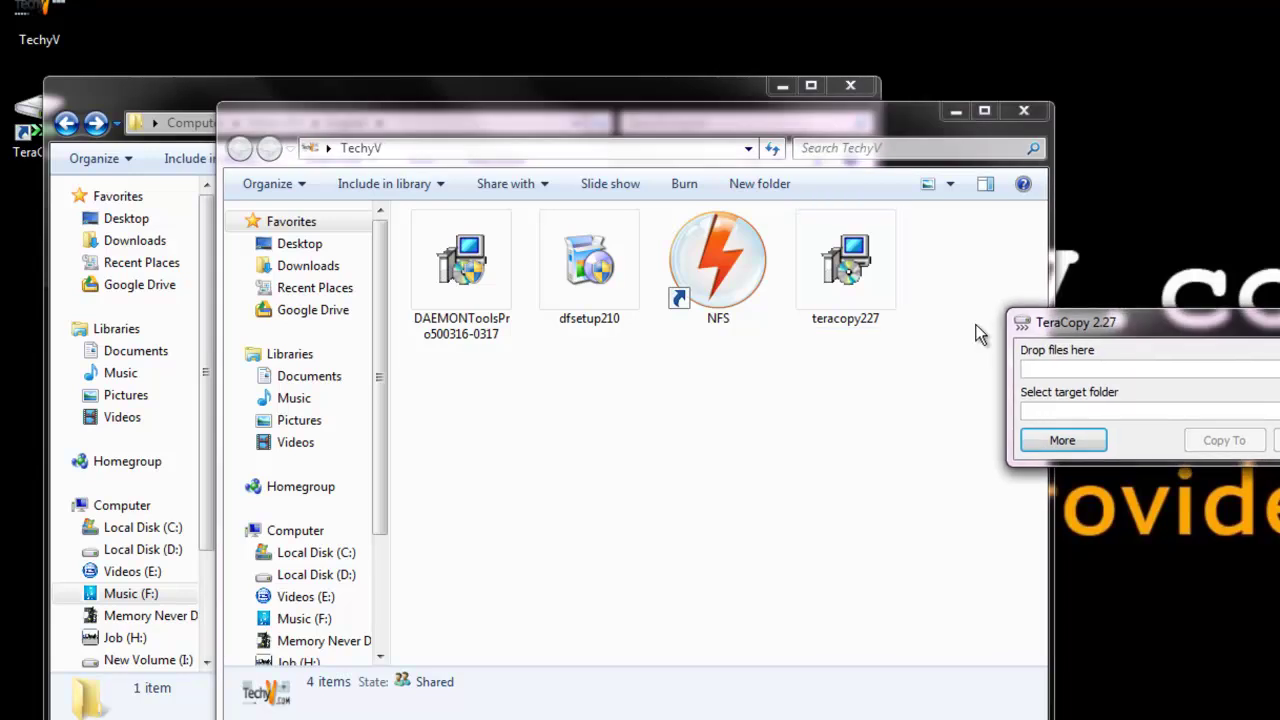
- Copy the Enrique Iglesias folder from Music (F:) > English and right-click inside TechyV
left_click(450, 95)
left_click(297, 223)
right_click(297, 223)
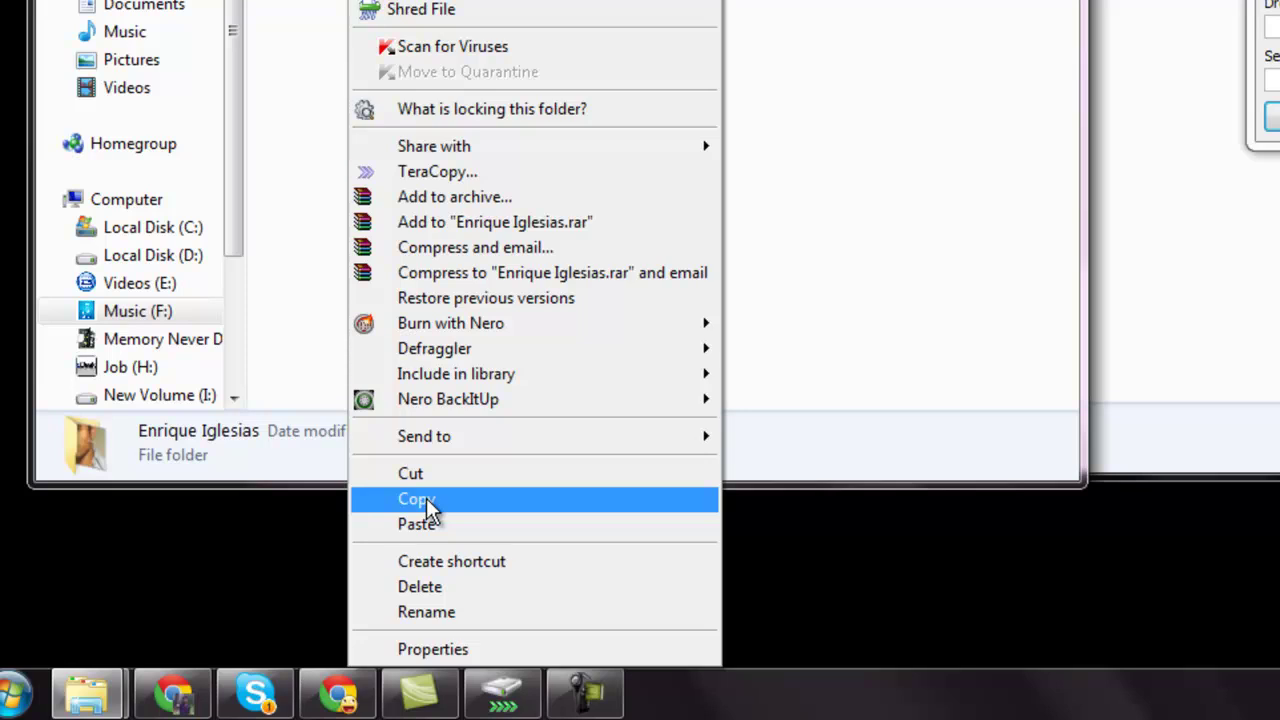
left_click(428, 508)
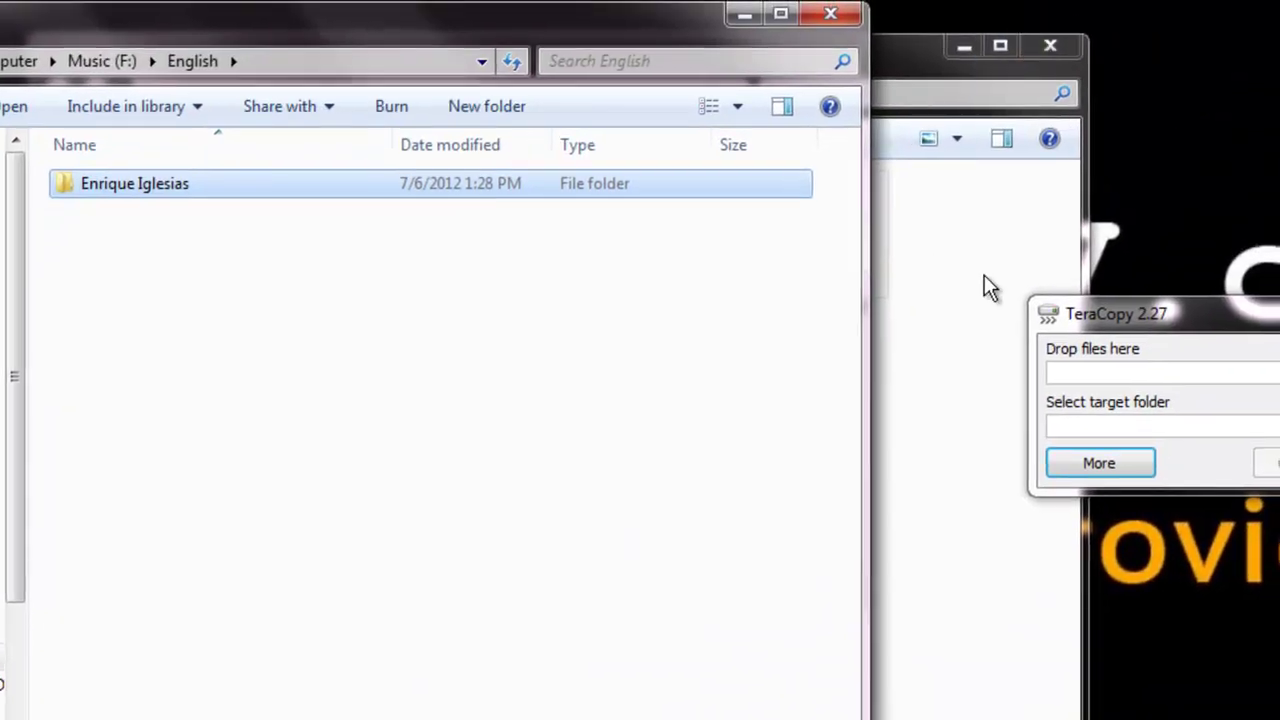
left_click(984, 277)
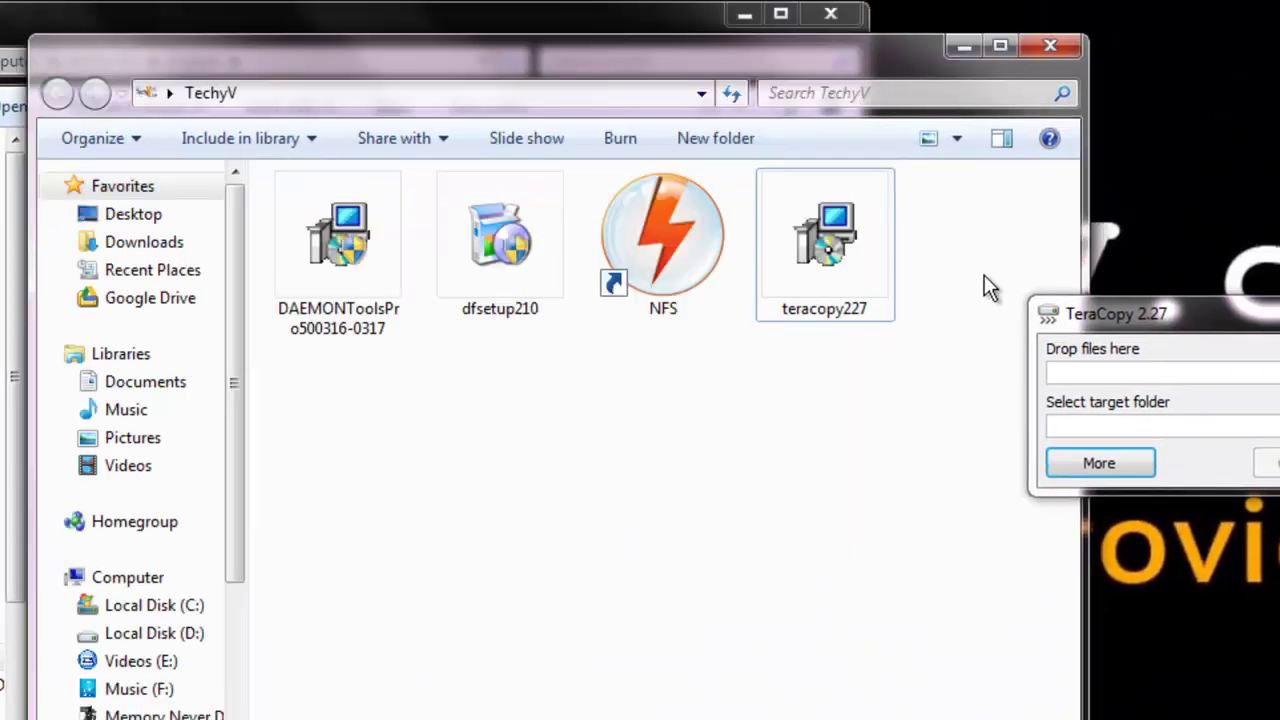
right_click(580, 460)
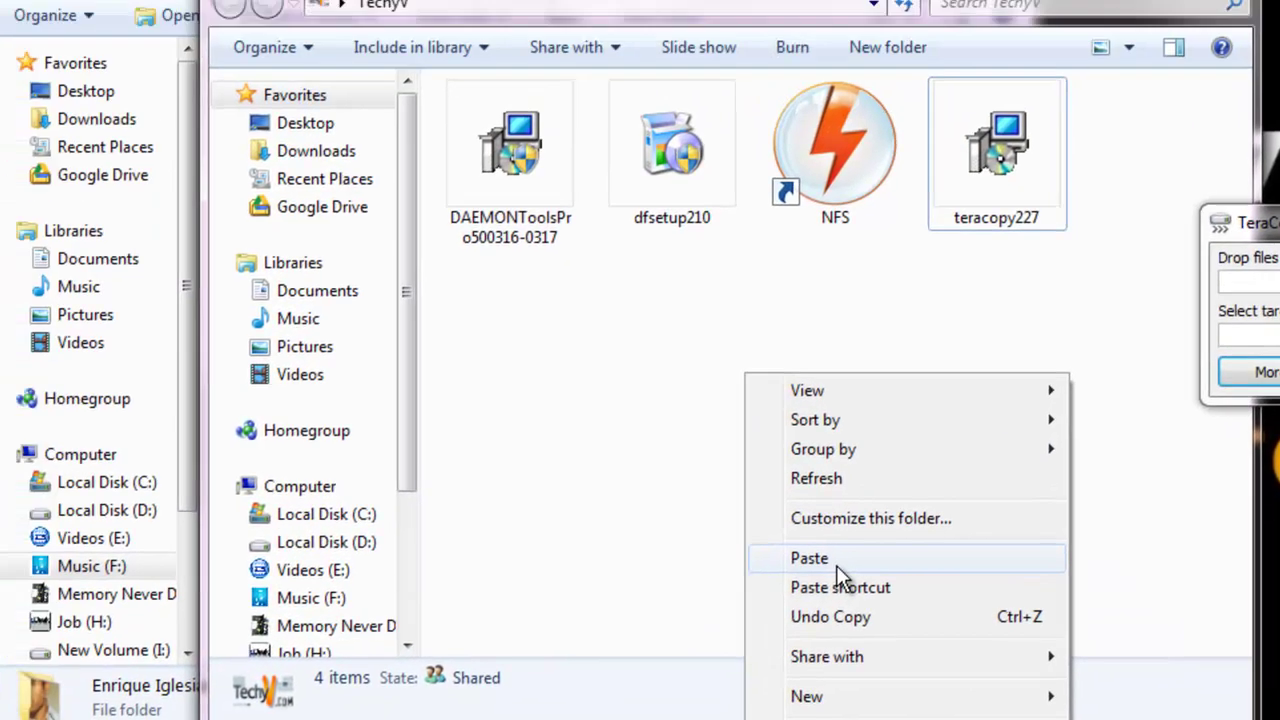
- Paste Enrique Iglesias into TechyV and start the TeraCopy transfer of its 50 files
left_click(679, 410)
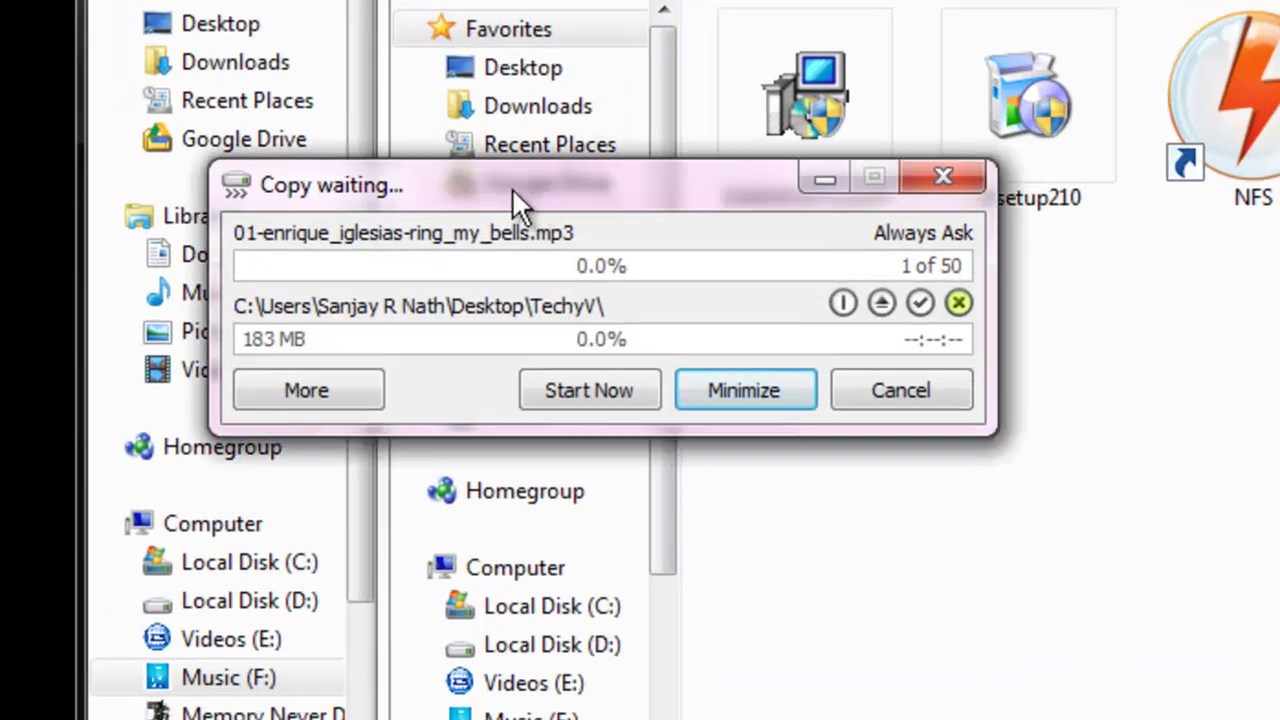
left_click_drag(506, 193, 591, 210)
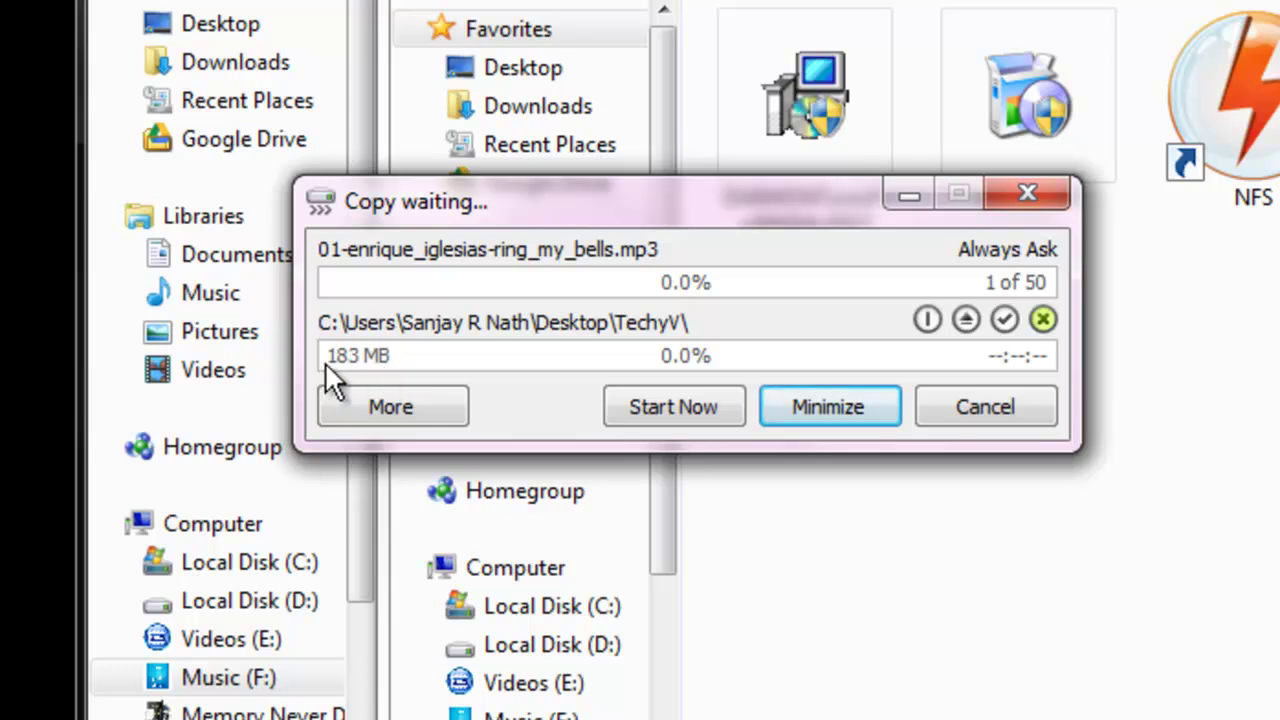
left_click(675, 409)
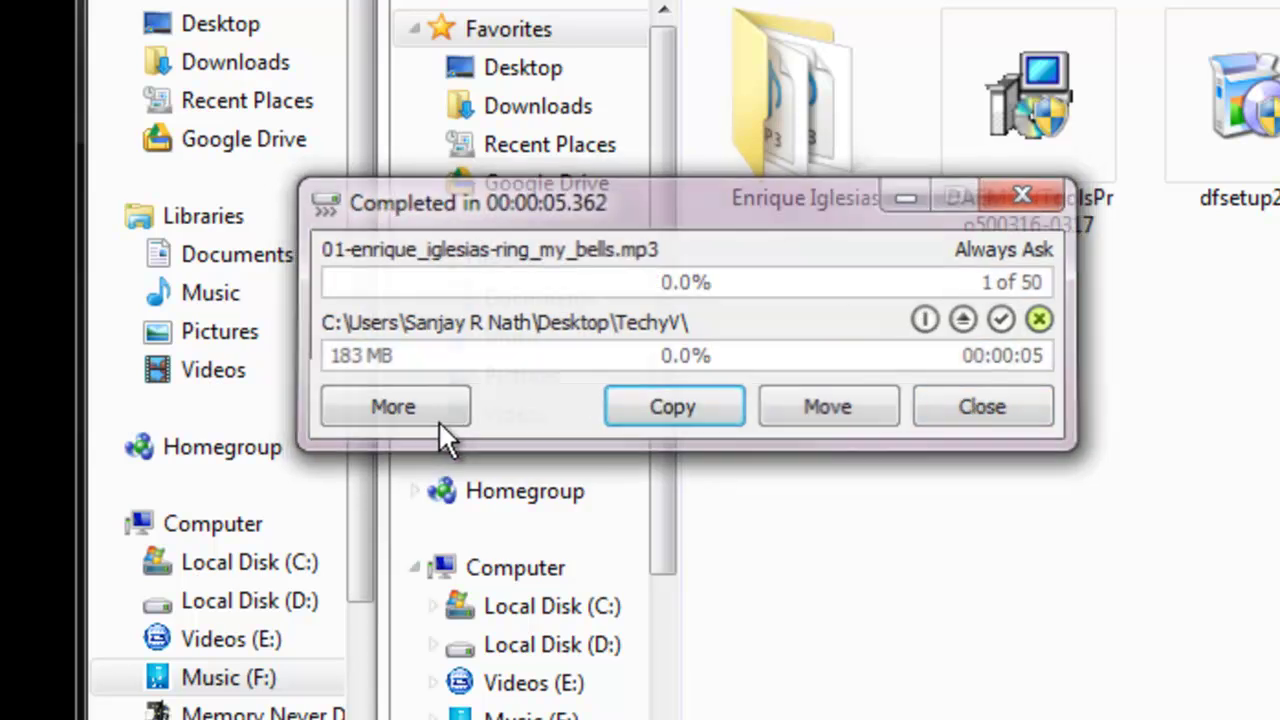
left_click_drag(882, 415, 791, 358)
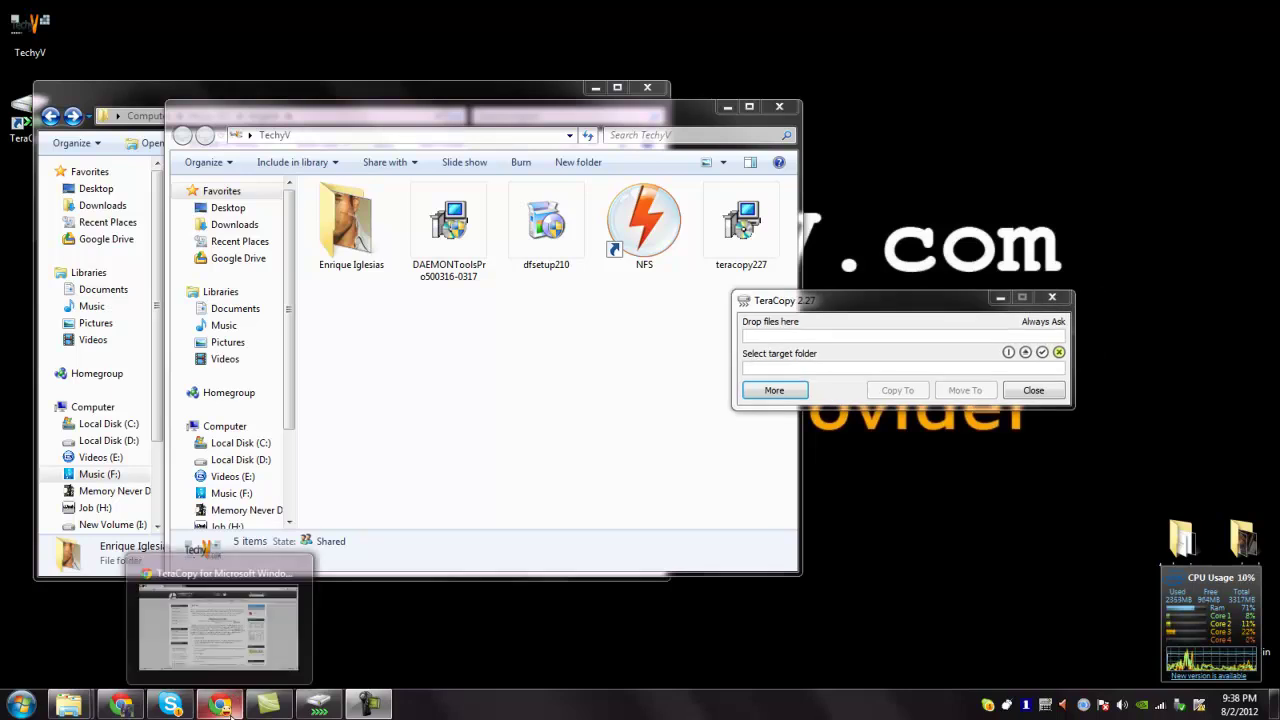
- Bring the TeraCopy web page forward, nudge the TeraCopy window, then use Win+D
left_click(227, 706)
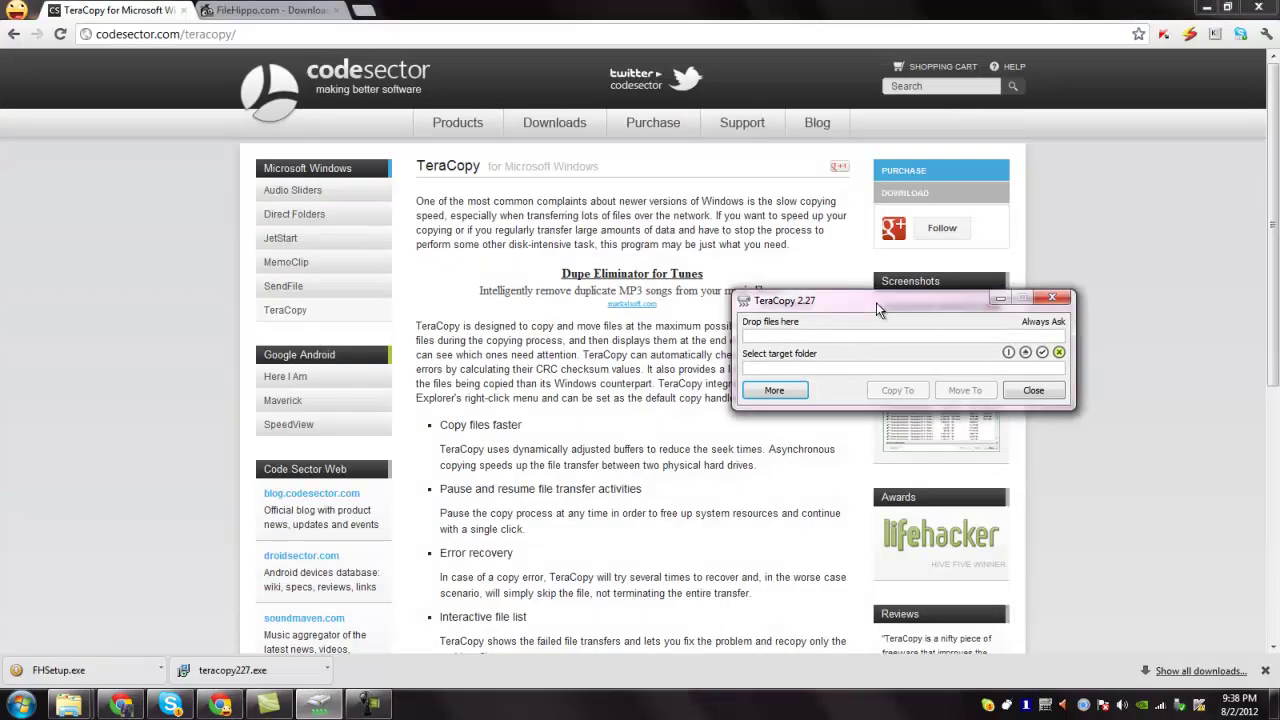
left_click_drag(876, 302, 882, 310)
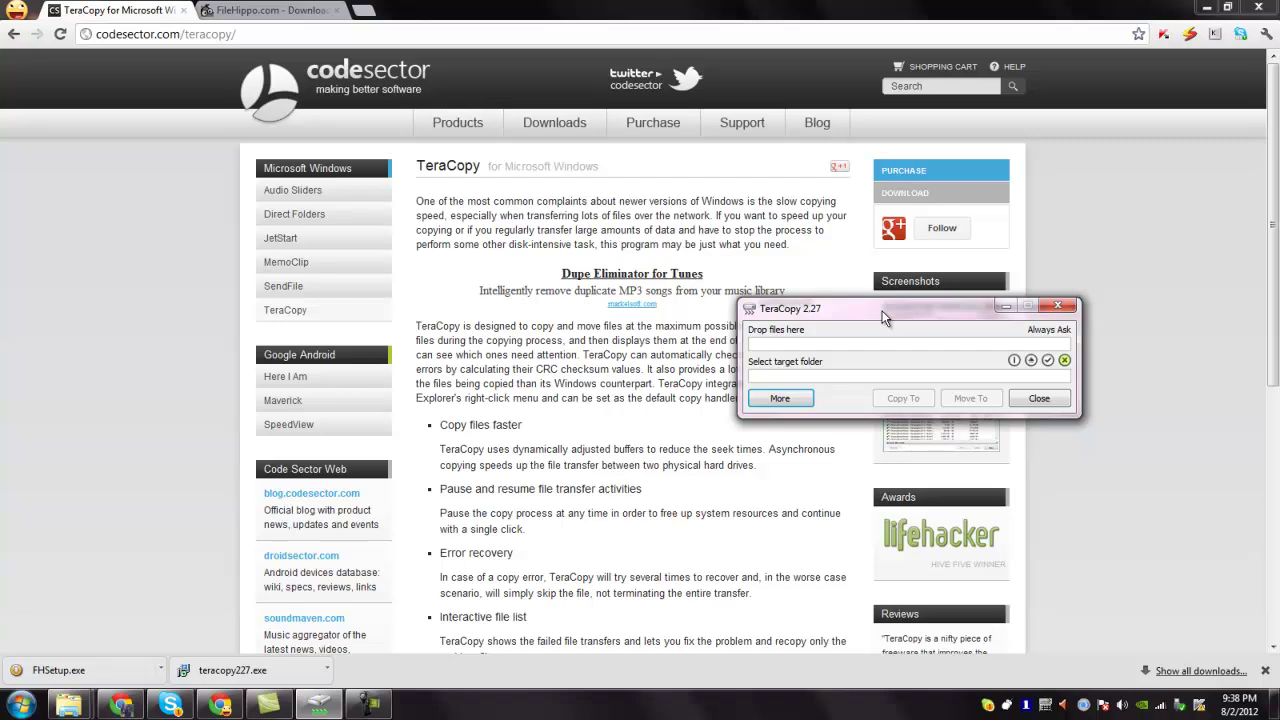
key("super+d")
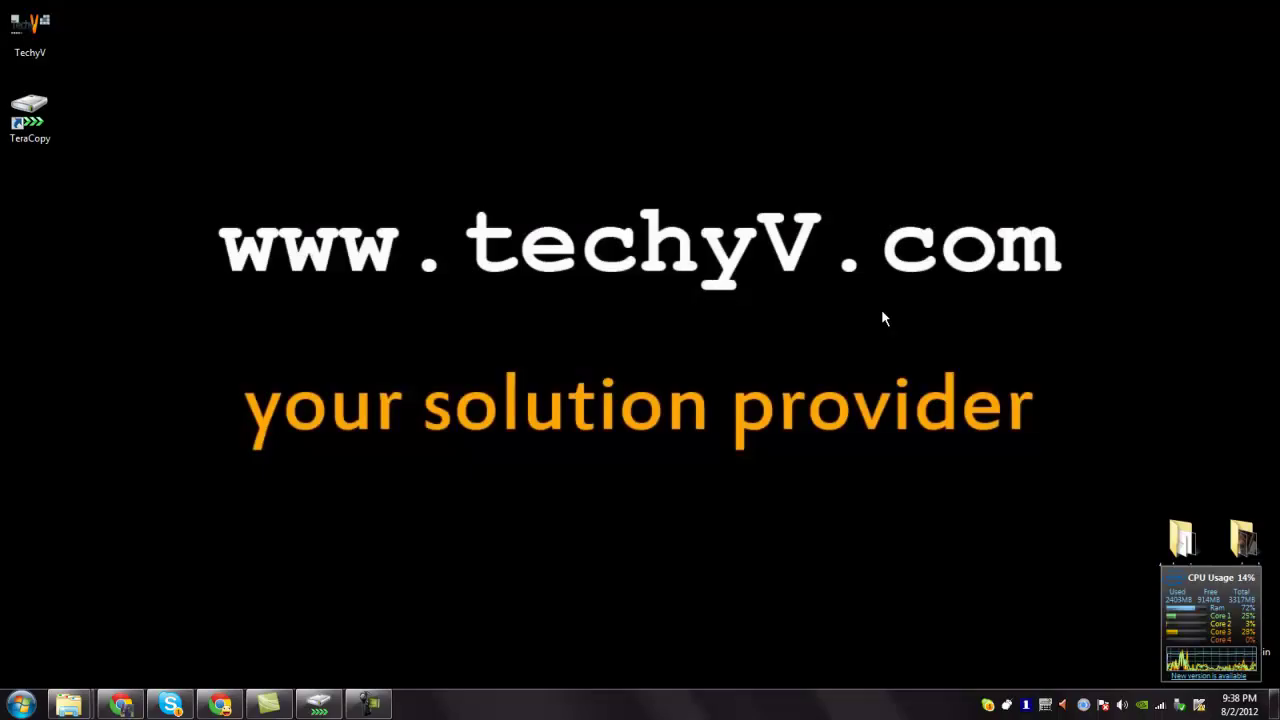